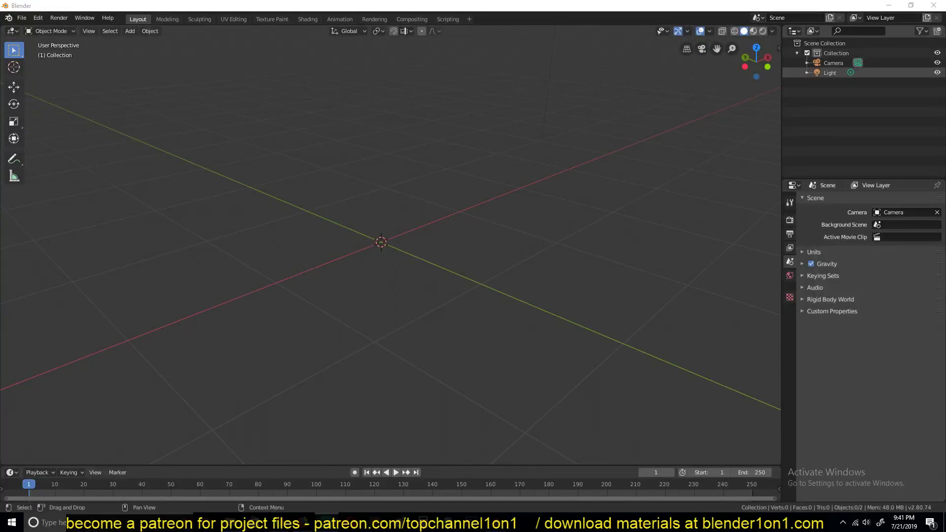
pyautogui.moveTo(448, 196); pyautogui.dragTo(498, 231, button='middle')
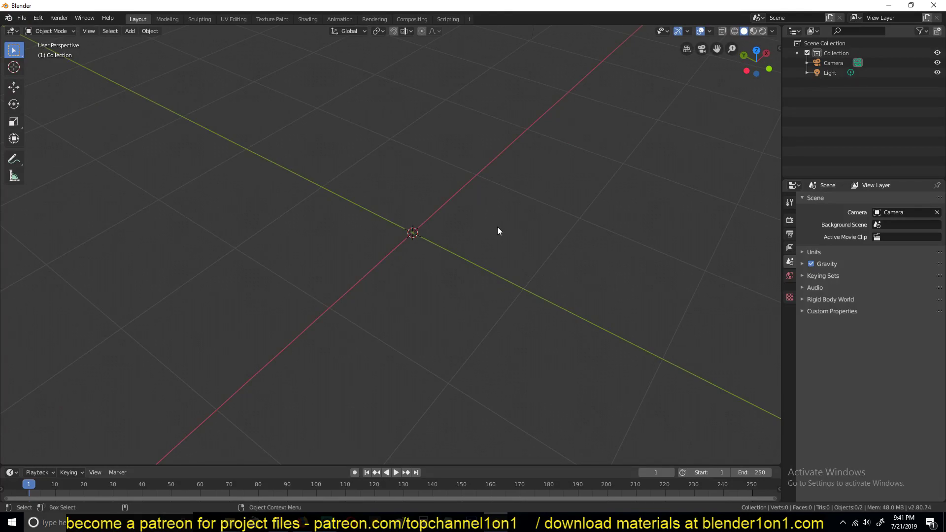
pyautogui.moveTo(498, 228); pyautogui.dragTo(504, 202, button='middle')
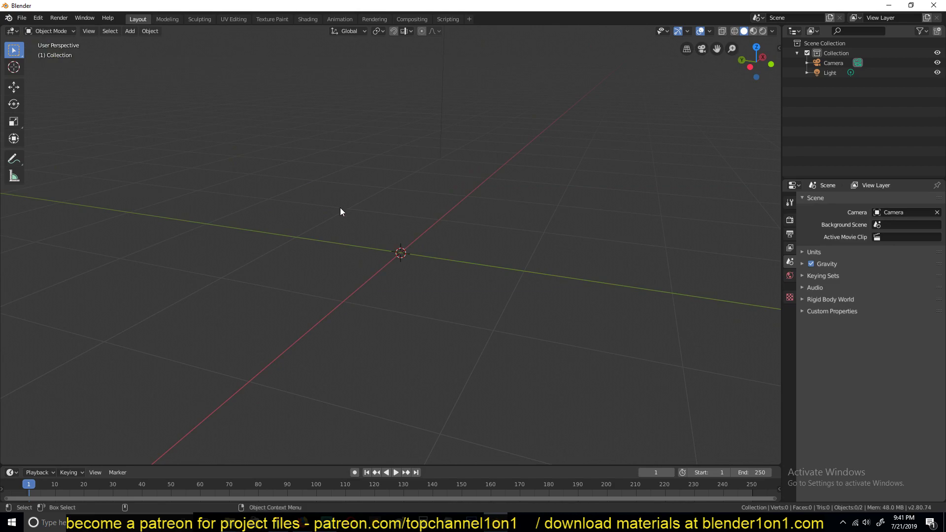
pyautogui.hotkey('shift', 'a')
pyautogui.moveTo(291, 208)
pyautogui.click(359, 208)
pyautogui.press('s')
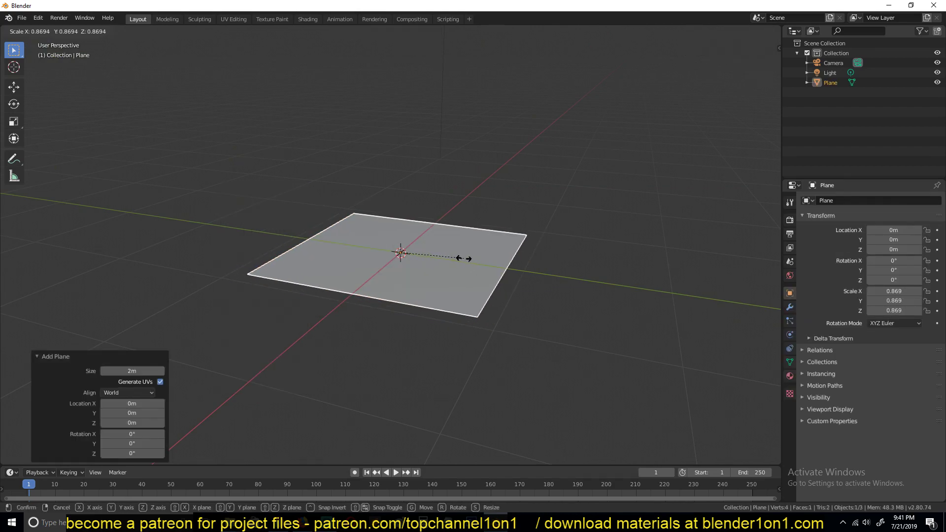
pyautogui.rightClick(466, 261)
pyautogui.press('g')
pyautogui.press('z')
pyautogui.click(471, 234)
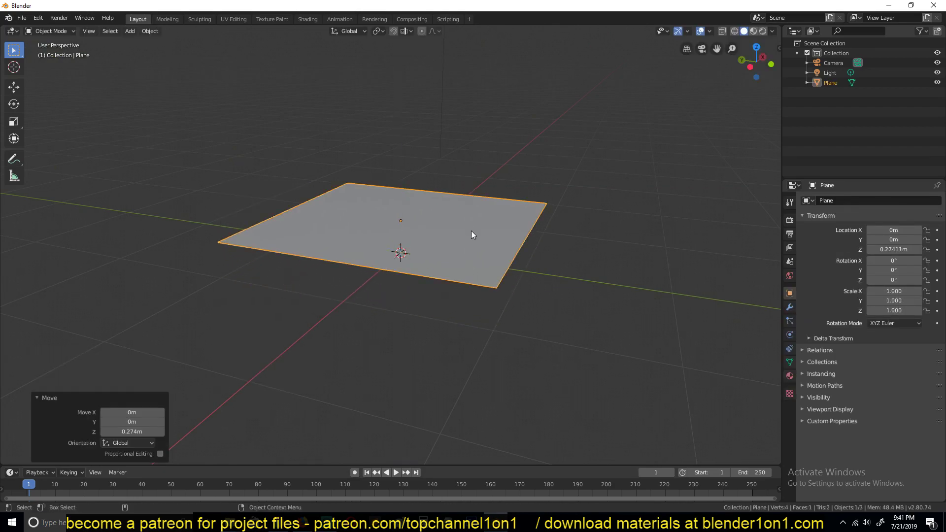
pyautogui.press('KP_7')
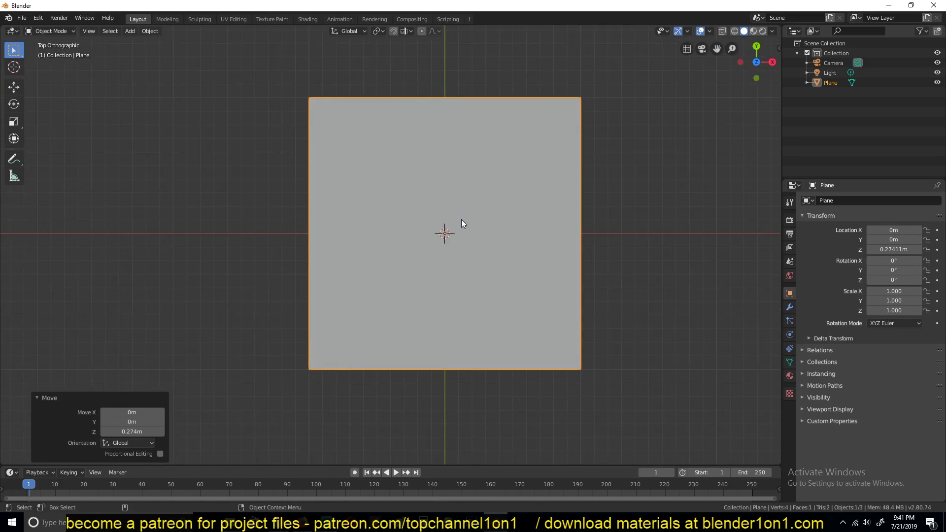
pyautogui.press('Tab')
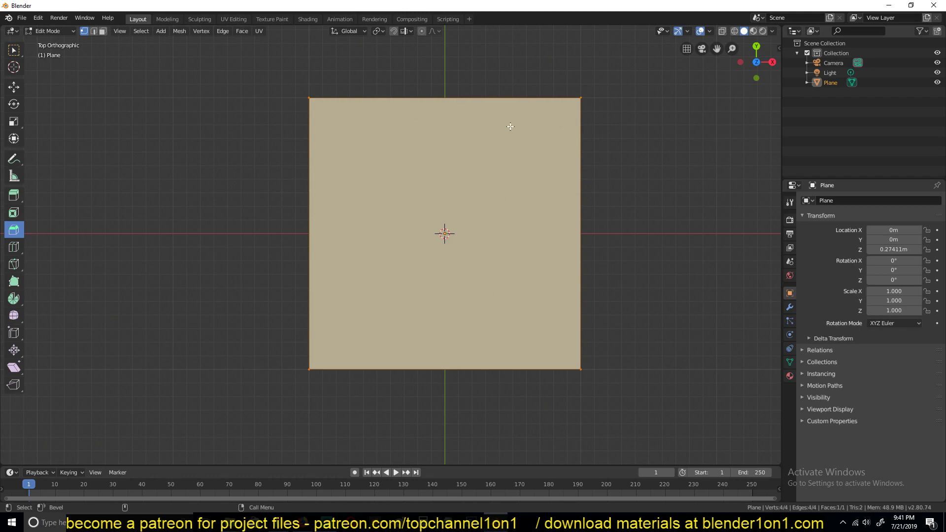
pyautogui.press('Tab')
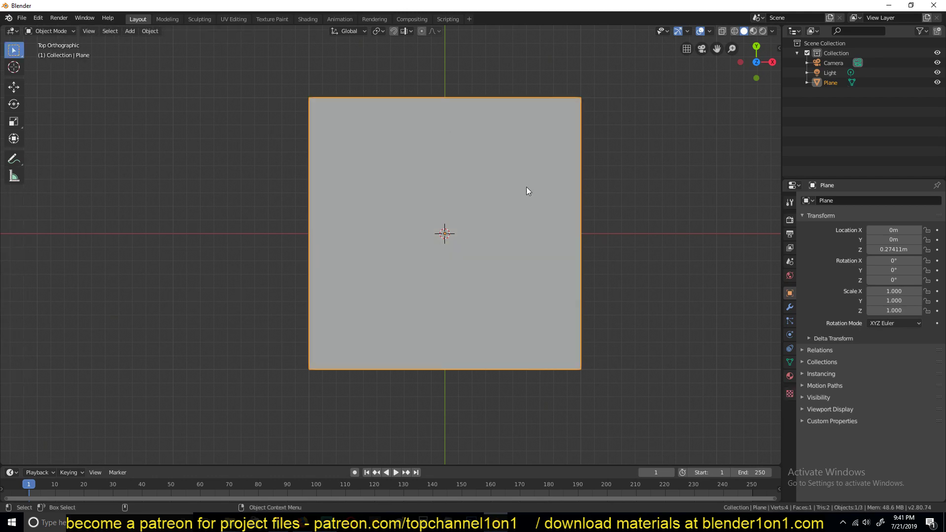
pyautogui.scroll(-1, 528, 190)
pyautogui.press('Delete')
# Step: Add a 2 m mesh cube at the world origin
pyautogui.moveTo(527, 191); pyautogui.dragTo(510, 147, button='middle')
pyautogui.hotkey('shift', 'a')
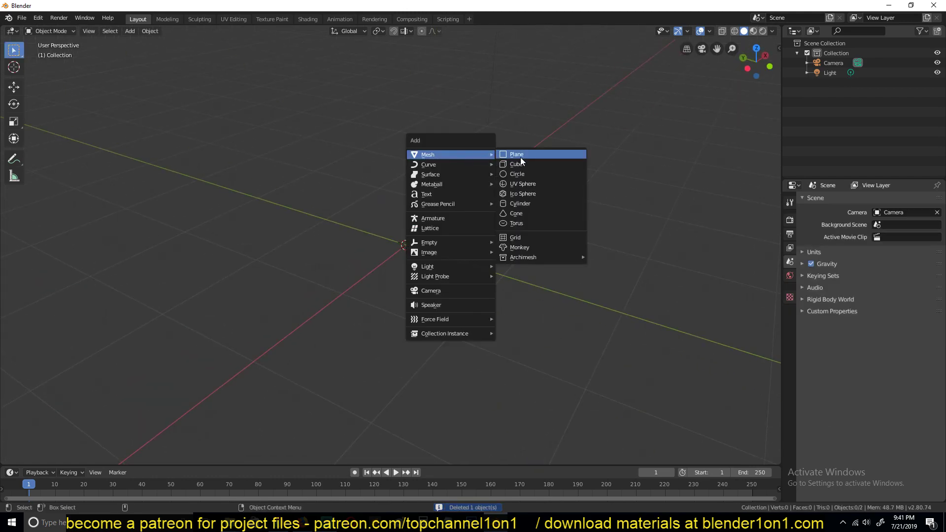
pyautogui.click(520, 164)
pyautogui.moveTo(500, 250); pyautogui.dragTo(400, 179, button='middle')
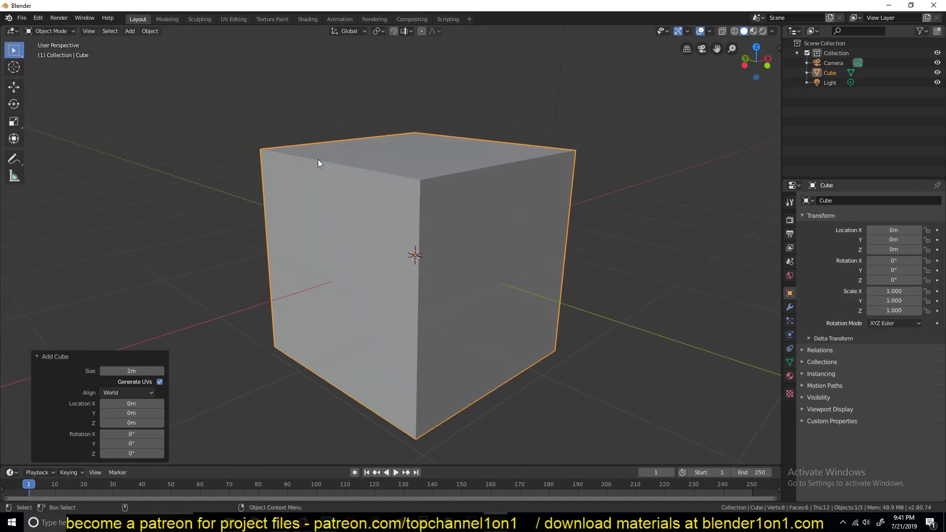
pyautogui.moveTo(318, 159); pyautogui.dragTo(323, 195, button='middle')
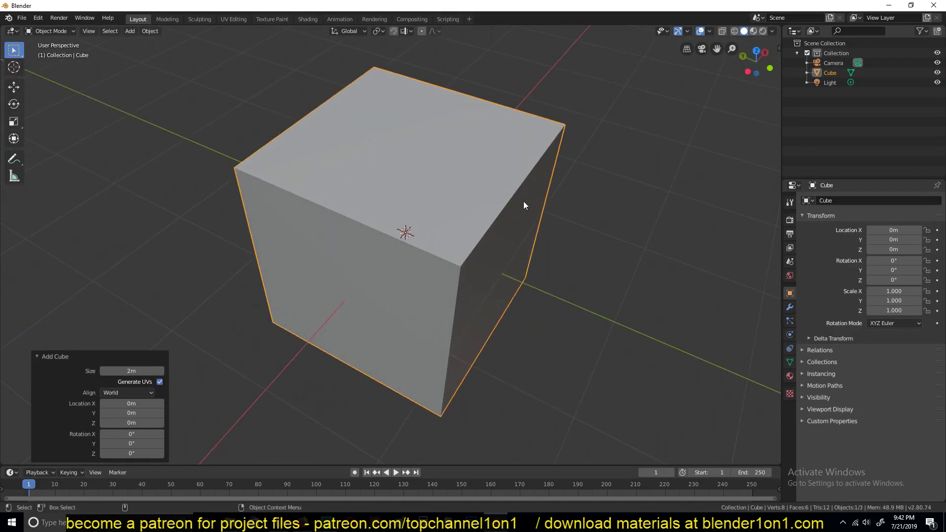
# Step: In Edit Mode, add one centred loop cut across the cube in each of the three axis directions
pyautogui.press('Tab')
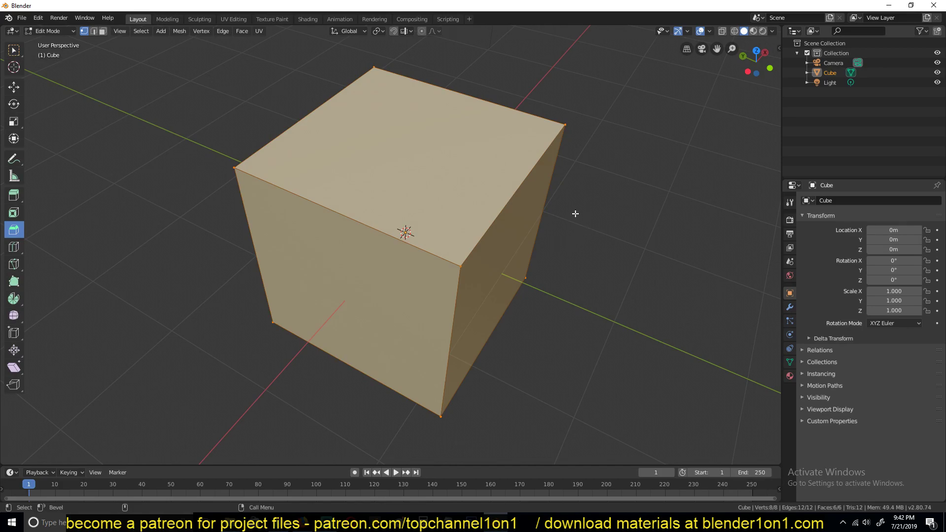
pyautogui.hotkey('alt', 'a')
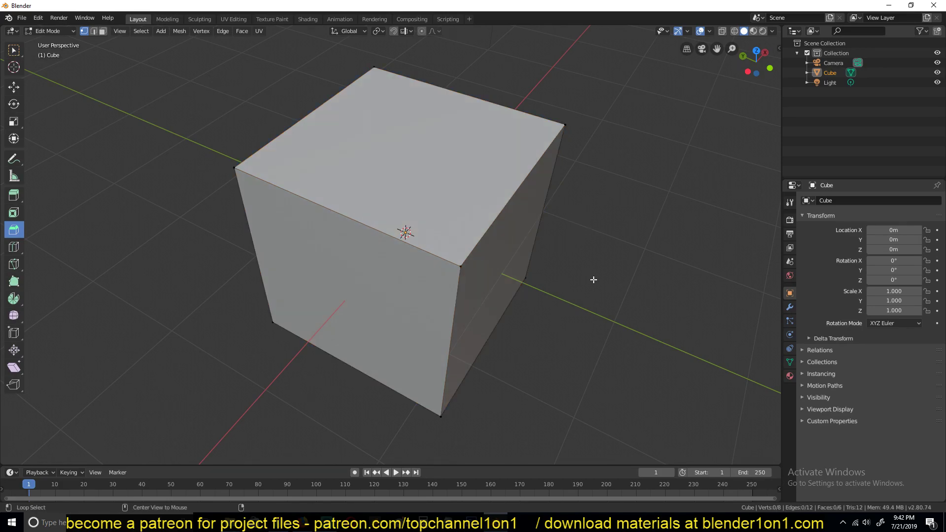
pyautogui.press('KP_7')
pyautogui.hotkey('ctrl', 'r')
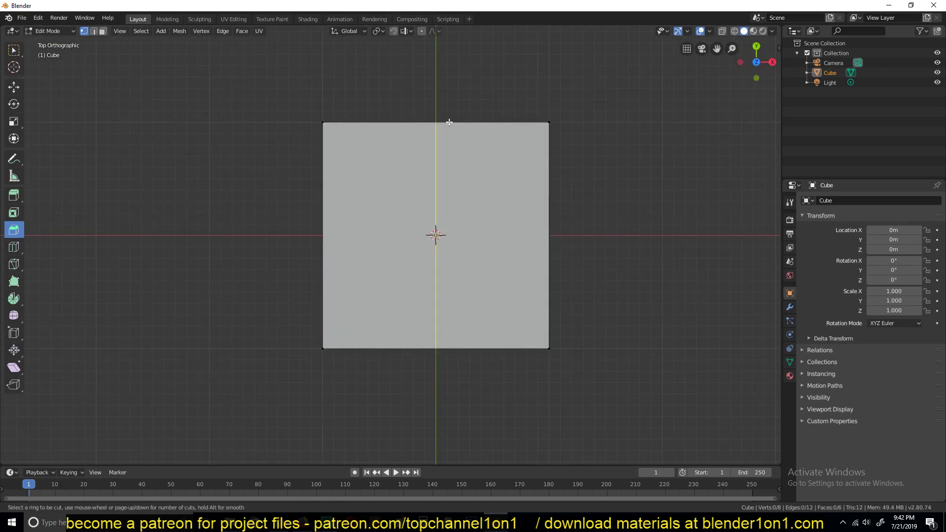
pyautogui.click(448, 121)
pyautogui.rightClick(448, 122)
pyautogui.hotkey('ctrl', 'e')
pyautogui.press('Escape')
pyautogui.click(542, 238)
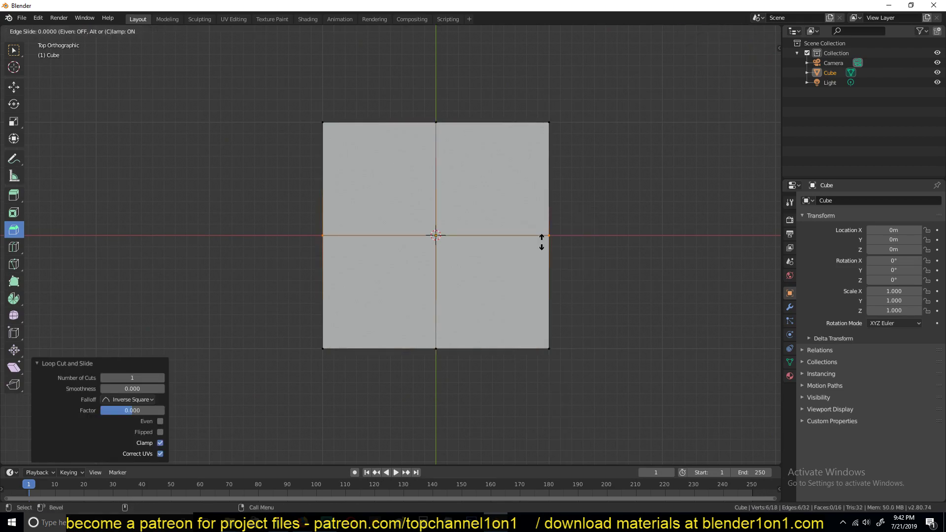
pyautogui.press('KP_1')
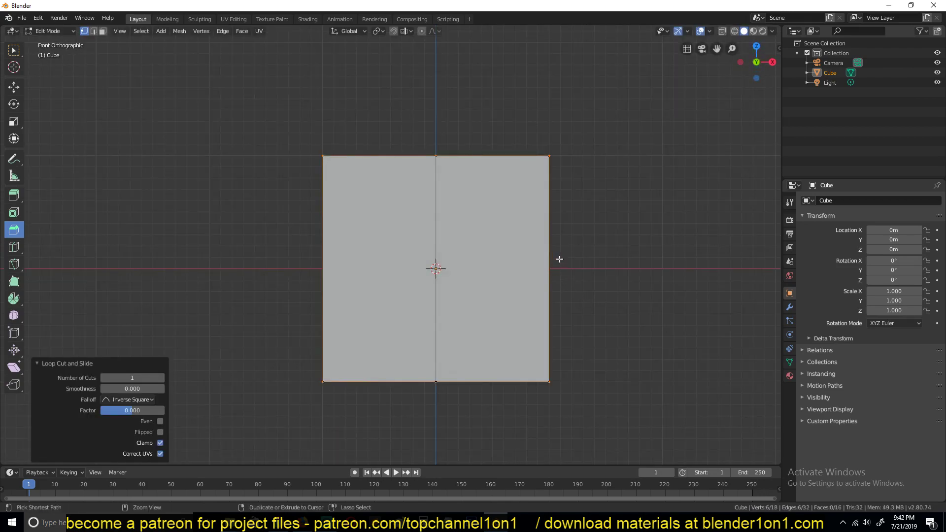
pyautogui.click(560, 260)
# Step: Delete all vertices in the cube's negative X half and its lower half, using see-through front view selection
pyautogui.hotkey('alt', 'a')
pyautogui.hotkey('alt', 'z')
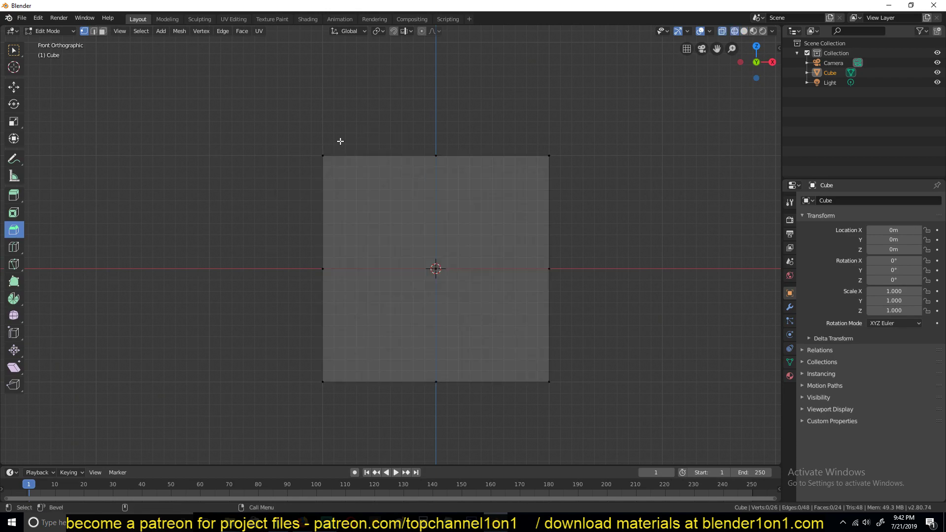
pyautogui.press('b')
pyautogui.moveTo(268, 52); pyautogui.dragTo(375, 422)
pyautogui.press('b')
pyautogui.moveTo(377, 364); pyautogui.dragTo(683, 437)
pyautogui.press('x')
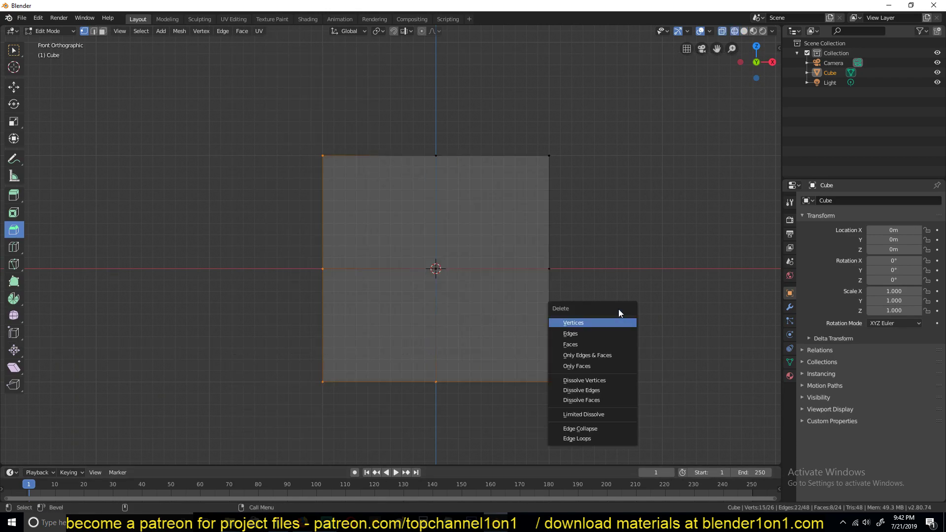
pyautogui.click(620, 322)
# Step: Delete the remaining vertices in the positive Y half and return to Object Mode with solid shading
pyautogui.press('KP_7')
pyautogui.press('b')
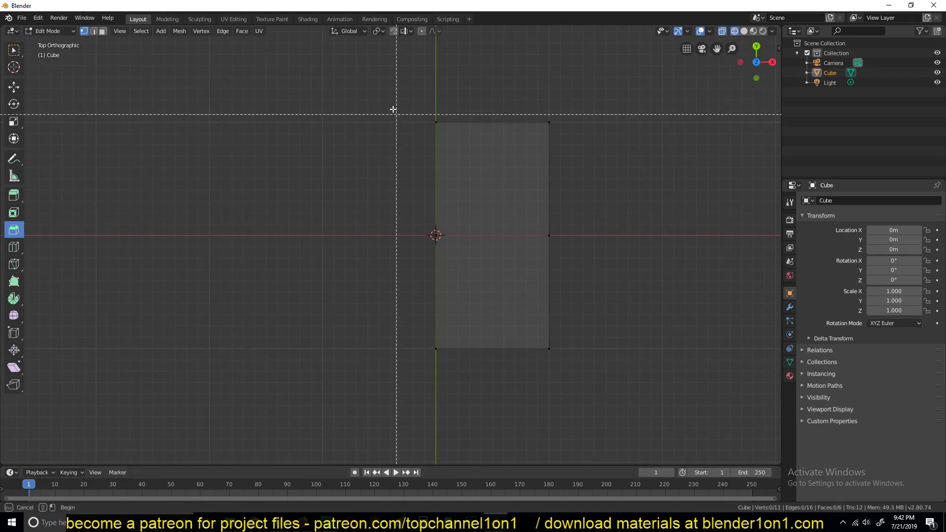
pyautogui.moveTo(393, 109); pyautogui.dragTo(708, 182)
pyautogui.press('x')
pyautogui.click(693, 179)
pyautogui.press('Tab')
pyautogui.press('z')
pyautogui.click(635, 214)
pyautogui.moveTo(665, 217)
pyautogui.mouseDown(button='middle')
pyautogui.moveTo(631, 162)
pyautogui.moveTo(634, 215)
pyautogui.mouseUp(button='middle')
# Step: Add a Mirror modifier to the remaining cube corner with the X, Y and Z axes enabled
pyautogui.click(790, 309)
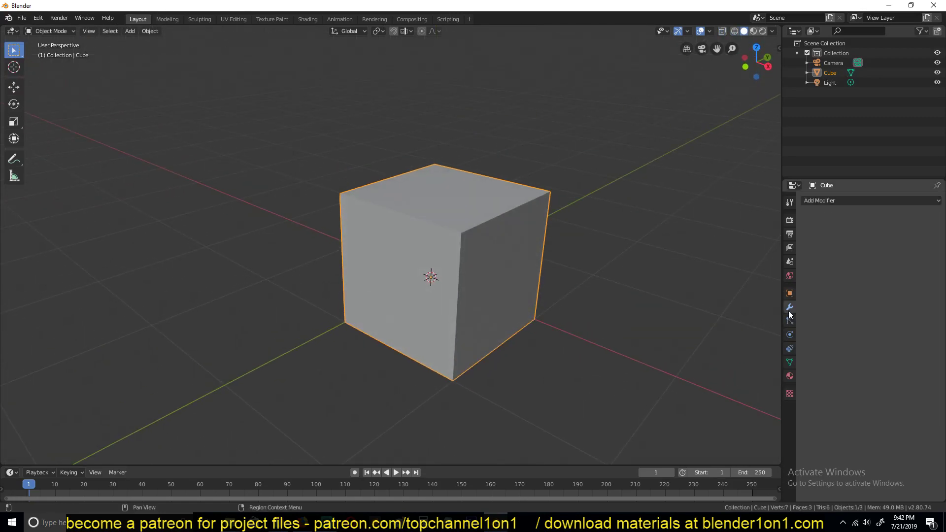
pyautogui.click(877, 201)
pyautogui.click(746, 290)
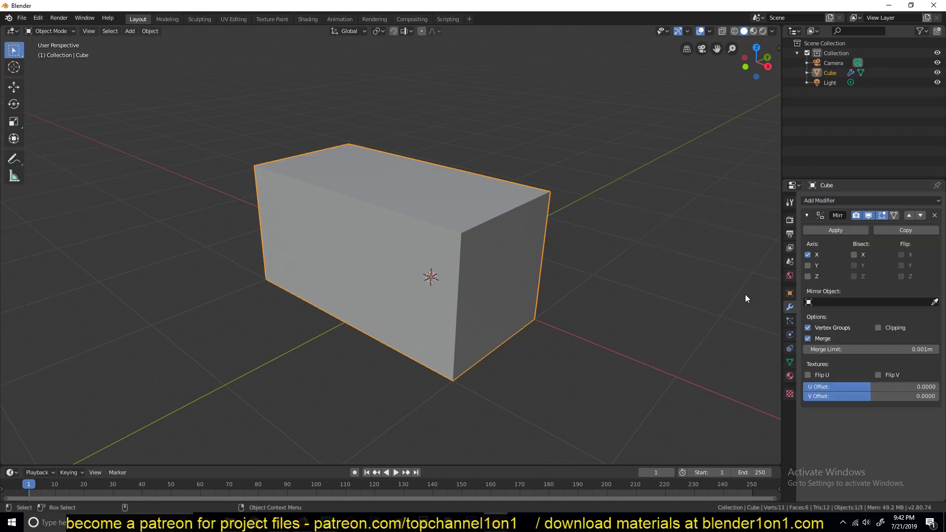
pyautogui.click(814, 268)
pyautogui.click(814, 274)
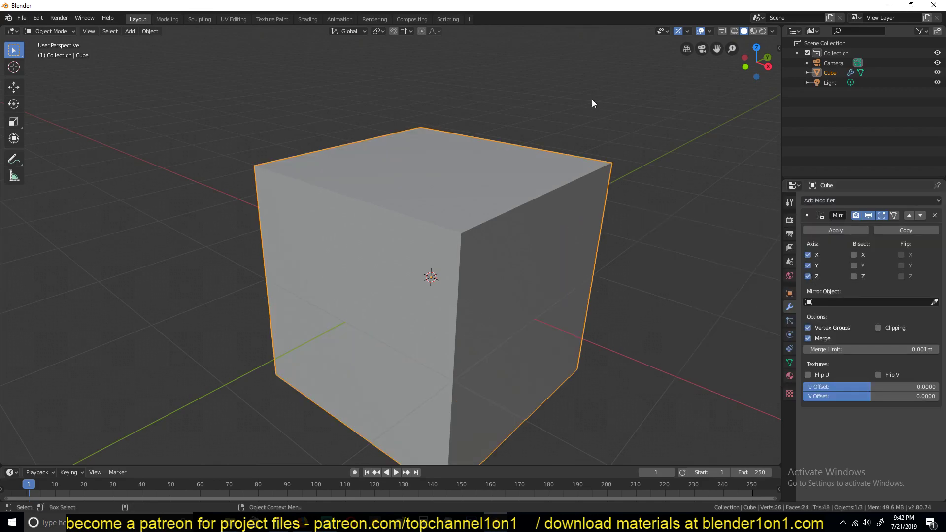
# Step: Enable shadows in the viewport shading and set the object colour to Random
pyautogui.click(773, 31)
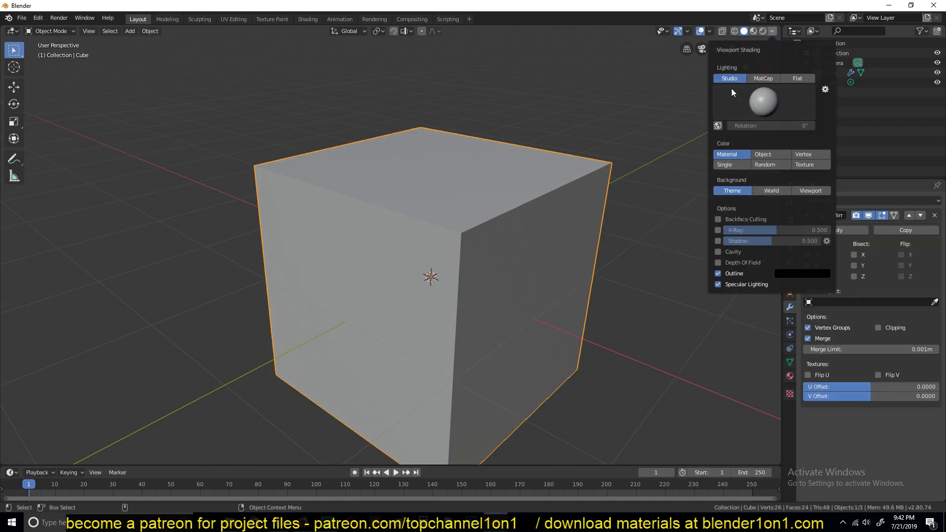
pyautogui.click(718, 241)
pyautogui.click(773, 167)
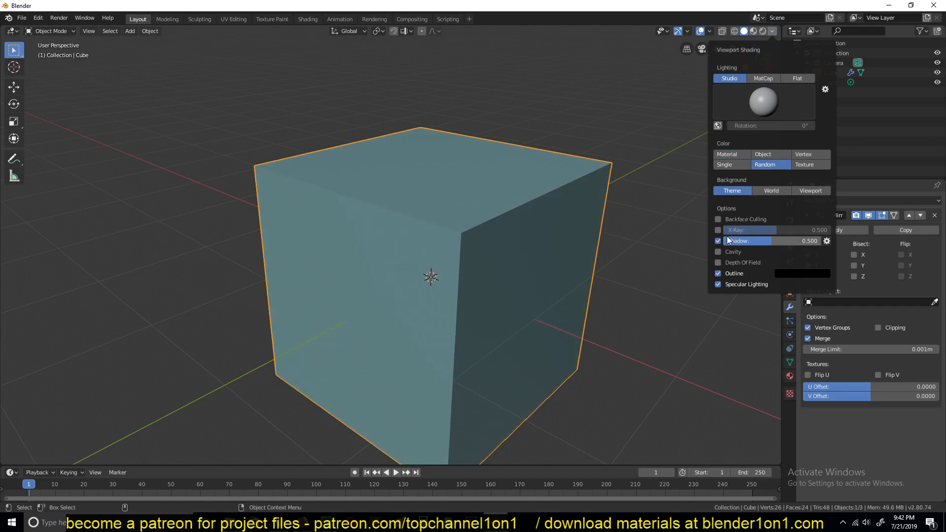
# Step: Open the mirrored cube for mesh editing in Edit Mode from the top view
pyautogui.scroll(3, 501, 221)
pyautogui.keyDown('shift'); pyautogui.moveTo(501, 236); pyautogui.dragTo(472, 247, button='middle'); pyautogui.keyUp('shift')
pyautogui.press('KP_7')
pyautogui.scroll(-5, 460, 210)
pyautogui.press('Tab')
pyautogui.scroll(3, 410, 245)
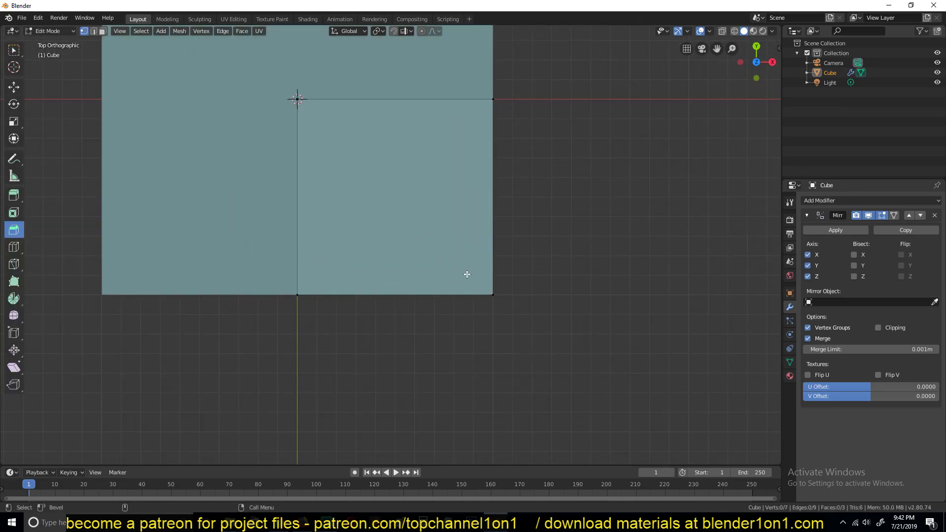
pyautogui.scroll(5, 466, 259)
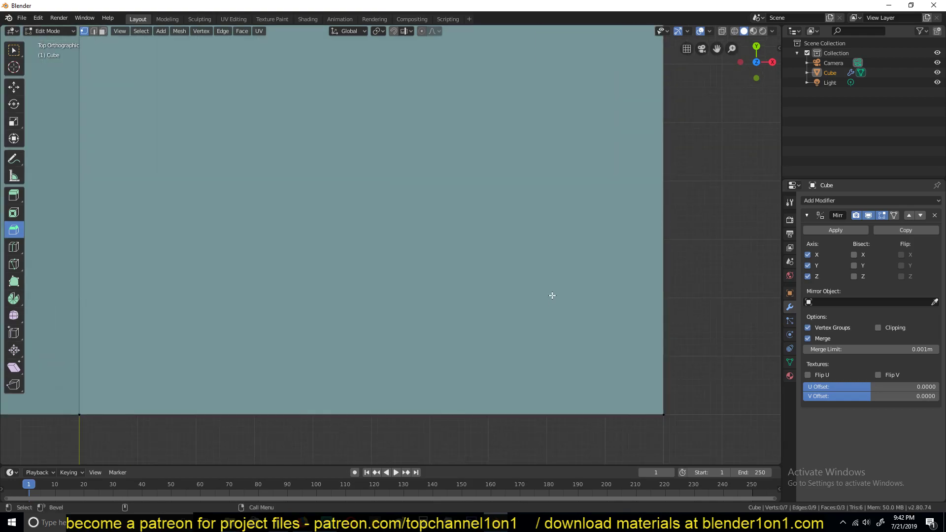
pyautogui.scroll(-2, 546, 296)
pyautogui.scroll(-3, 537, 273)
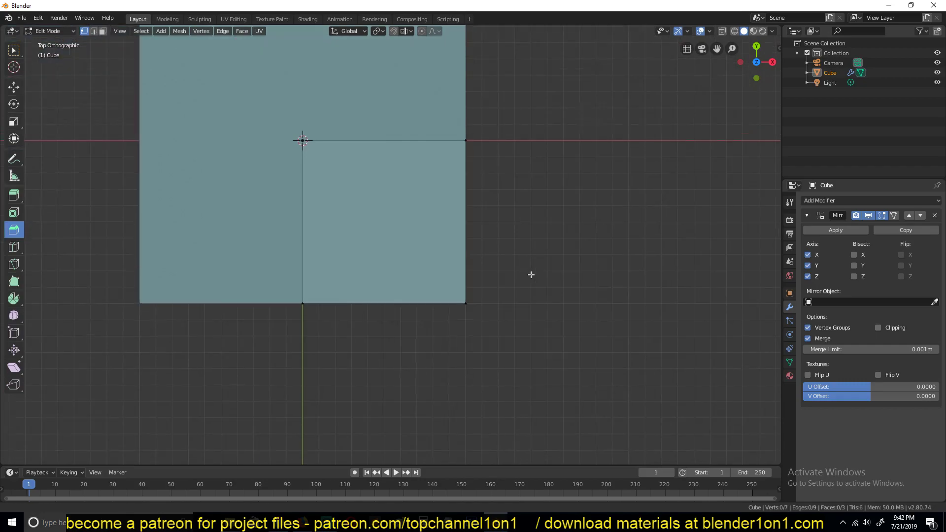
pyautogui.scroll(3, 532, 276)
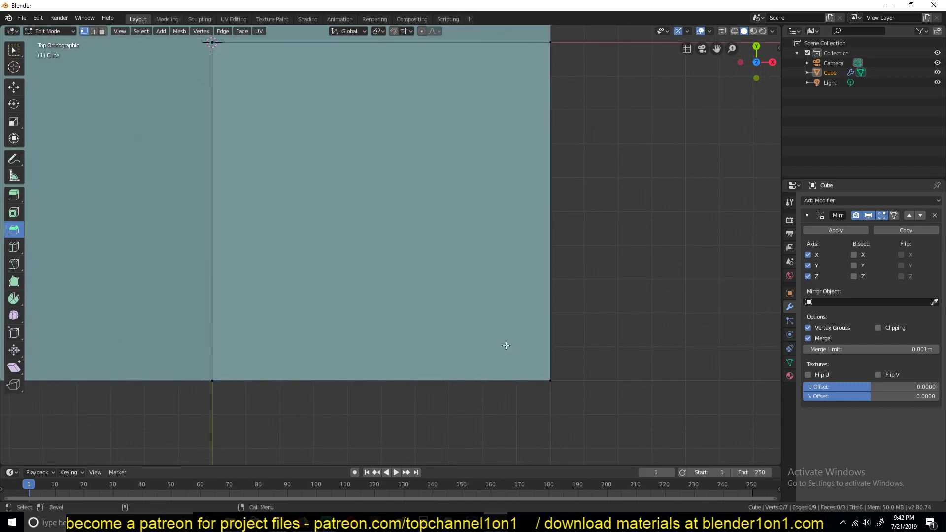
pyautogui.scroll(-3, 432, 265)
pyautogui.press('Tab')
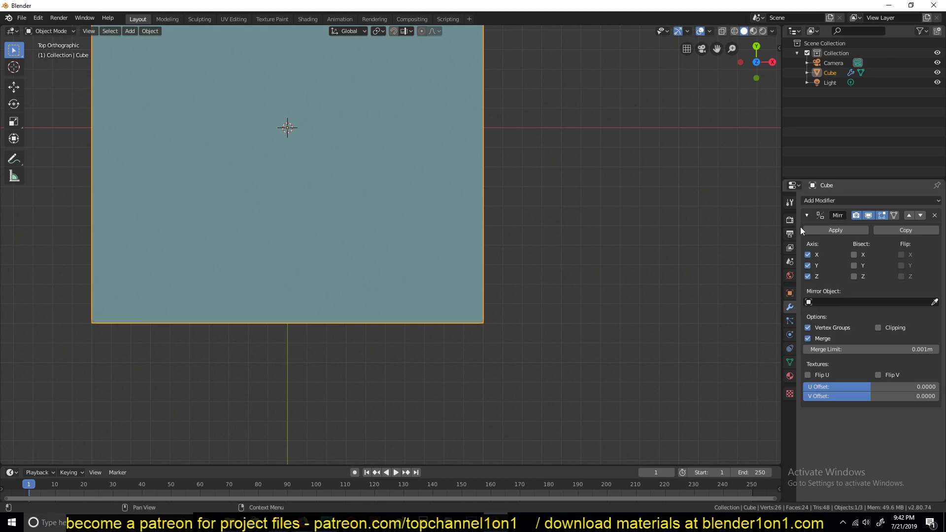
pyautogui.press('Tab')
pyautogui.scroll(4, 473, 310)
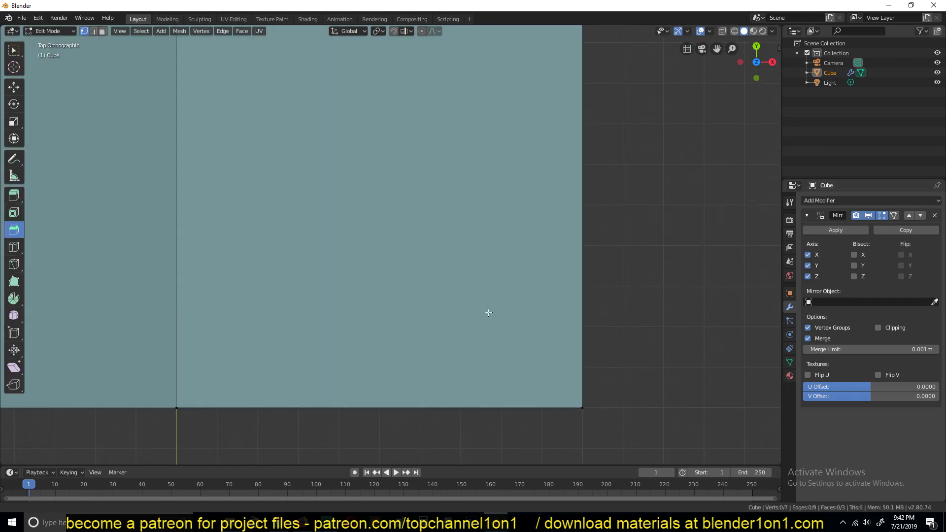
pyautogui.scroll(-4, 469, 302)
# Step: Add two perpendicular centred loop cuts that divide the top face of the editable cube corner into four quads
pyautogui.scroll(1, 462, 322)
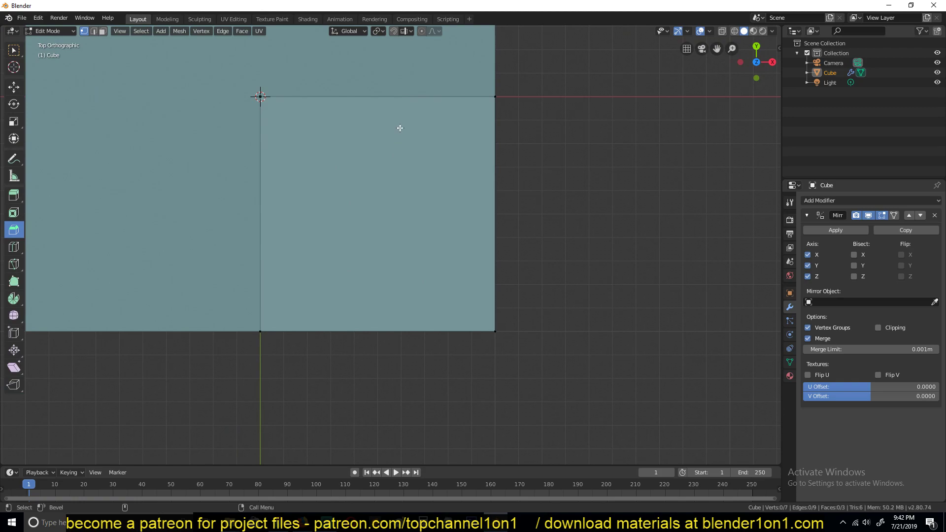
pyautogui.click(400, 96)
pyautogui.moveTo(382, 243); pyautogui.dragTo(384, 243)
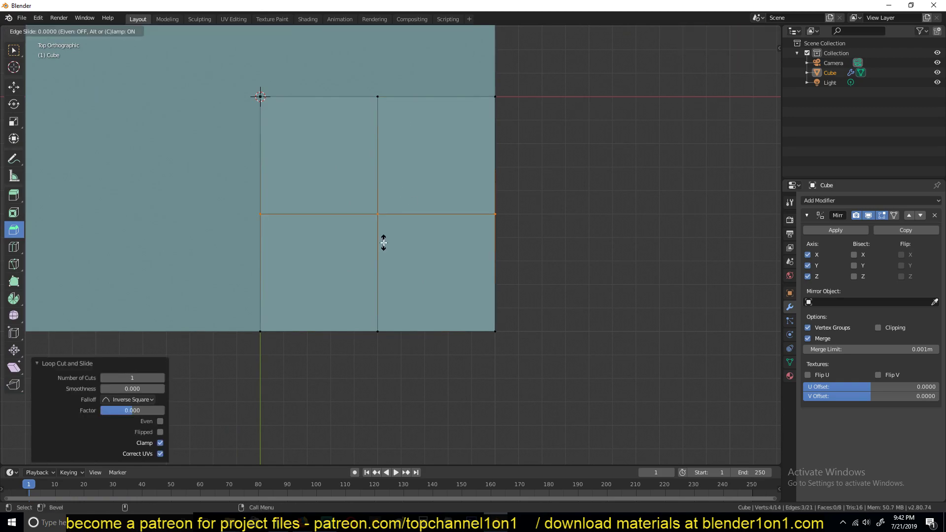
# Step: Bevel the vertex at the middle of the top face into a diamond, vertex only, about 0.139 m wide
pyautogui.scroll(4, 377, 207)
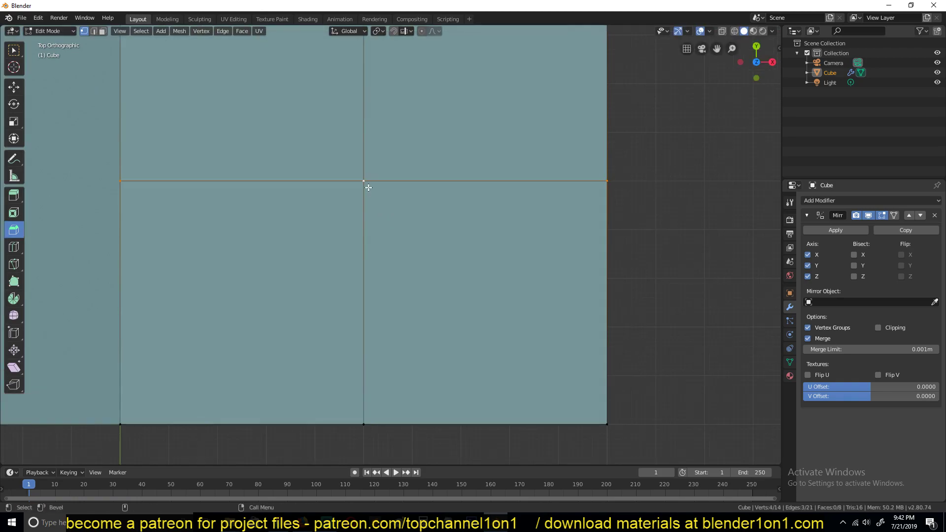
pyautogui.click(368, 187)
pyautogui.keyDown('shift'); pyautogui.moveTo(369, 187); pyautogui.dragTo(409, 260, button='middle'); pyautogui.keyUp('shift')
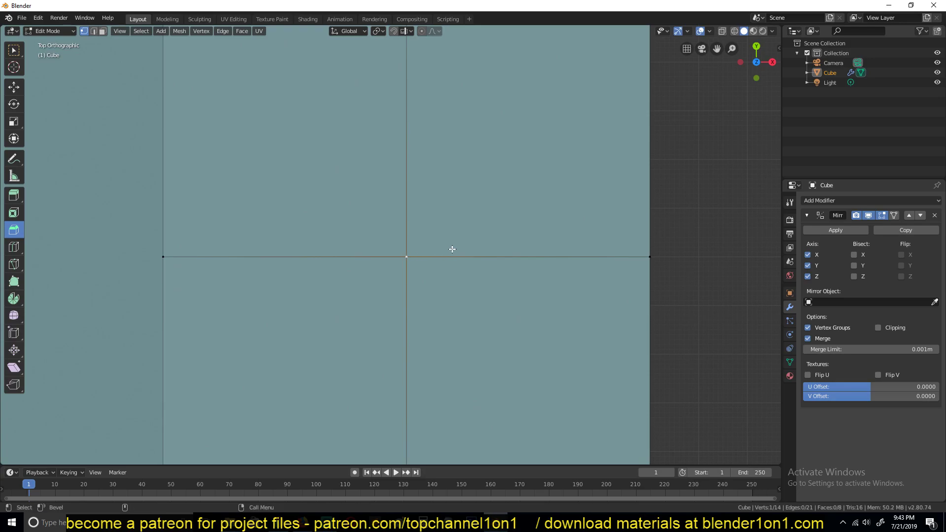
pyautogui.hotkey('ctrl', 'shift', 'b')
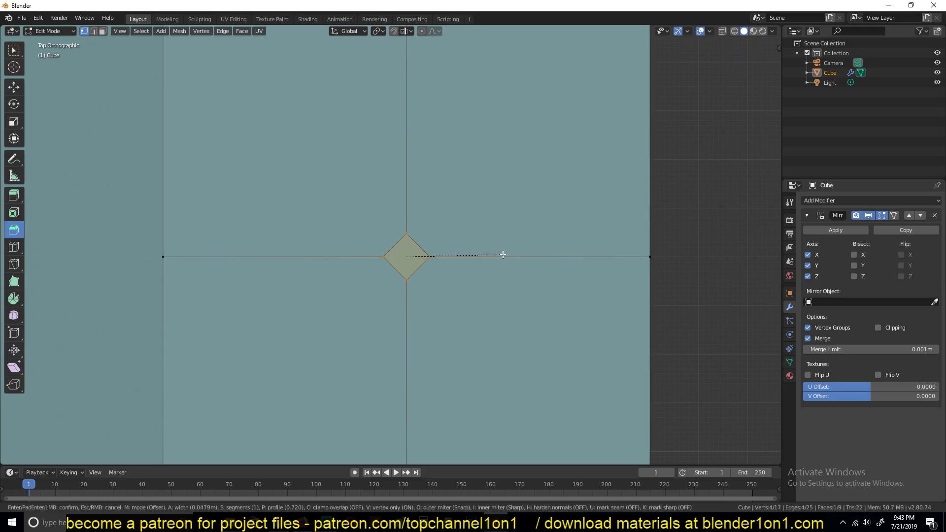
pyautogui.click(544, 253)
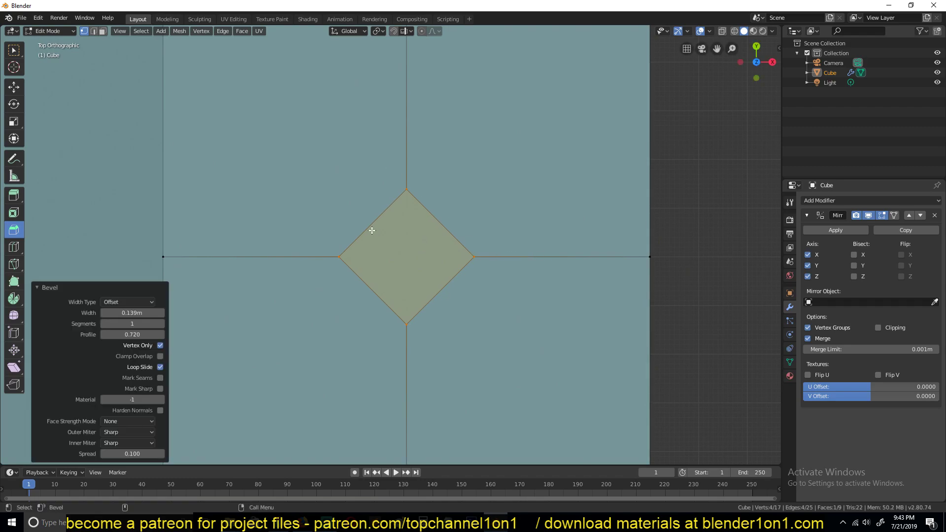
# Step: Set the centre vertex bevel to 5 segments with a 0.125 profile, and merge the resulting patch into a single face
pyautogui.moveTo(456, 272); pyautogui.dragTo(417, 212, button='middle')
pyautogui.scroll(-7, 449, 179)
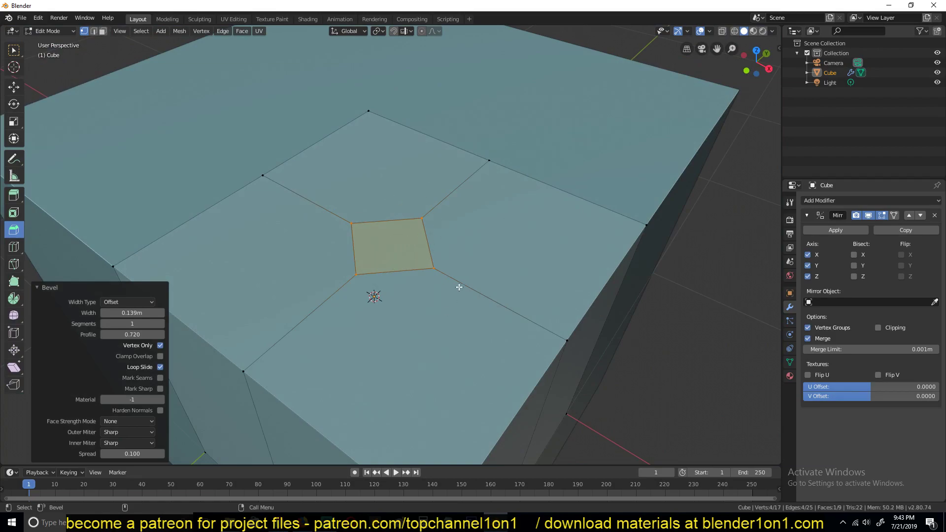
pyautogui.click(161, 323)
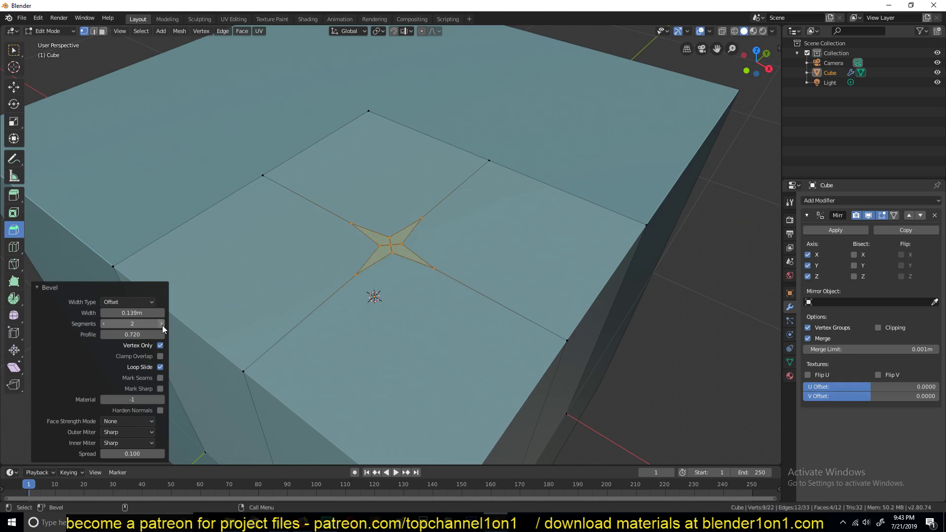
pyautogui.click(162, 324)
pyautogui.click(161, 323)
pyautogui.click(161, 324)
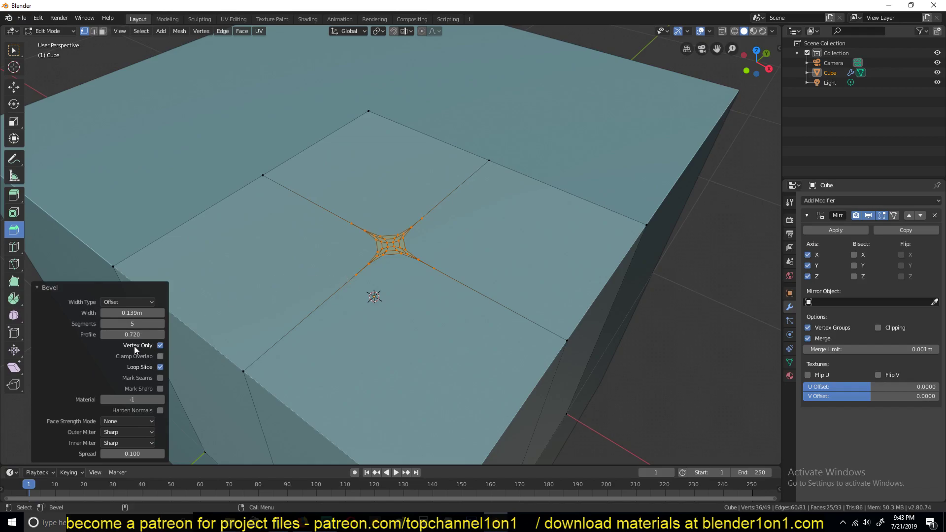
pyautogui.moveTo(140, 334); pyautogui.dragTo(91, 334)
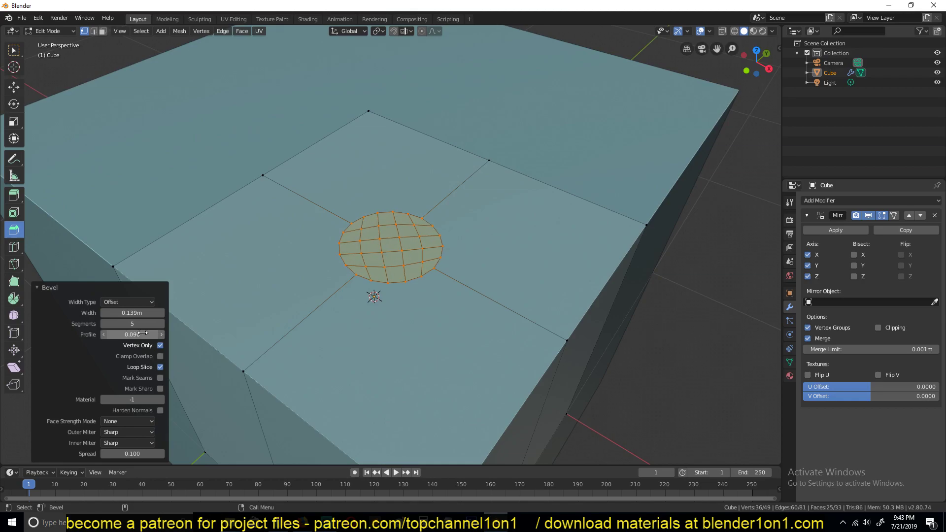
pyautogui.press('KP_7')
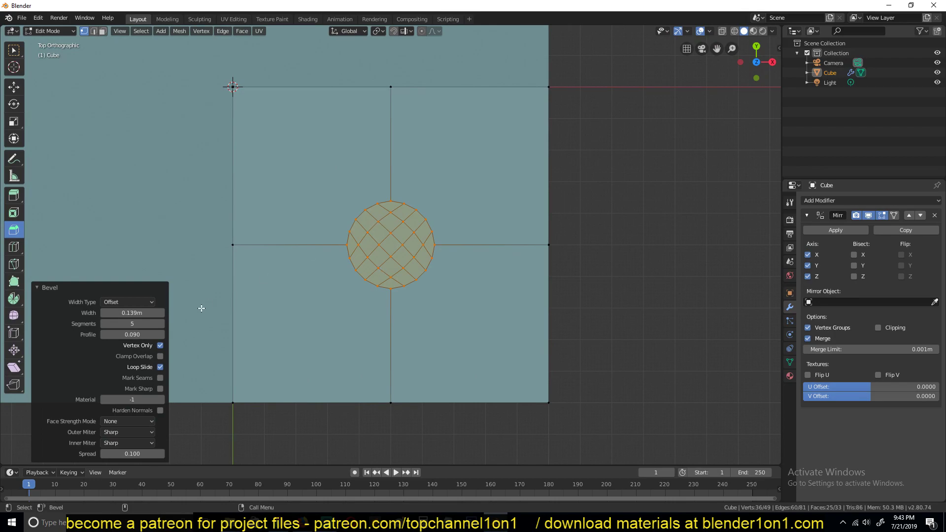
pyautogui.moveTo(138, 333); pyautogui.dragTo(157, 333)
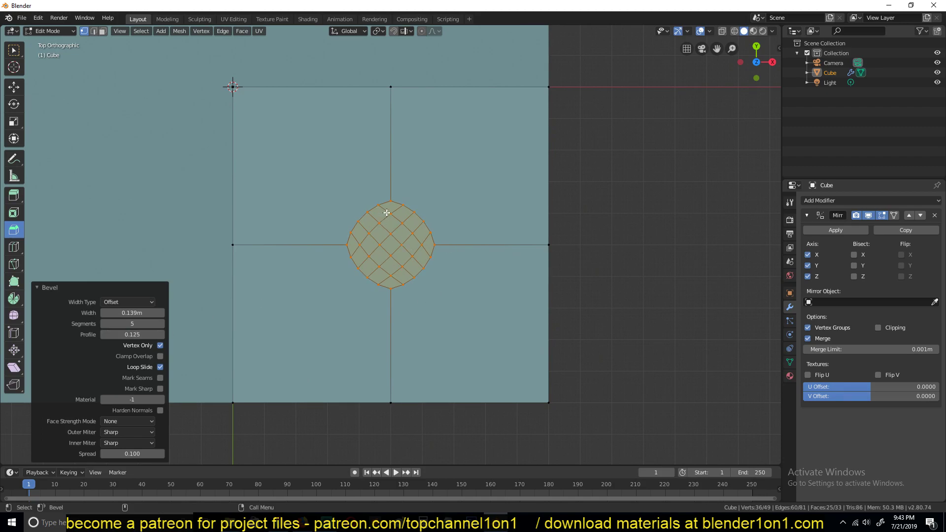
pyautogui.press('f')
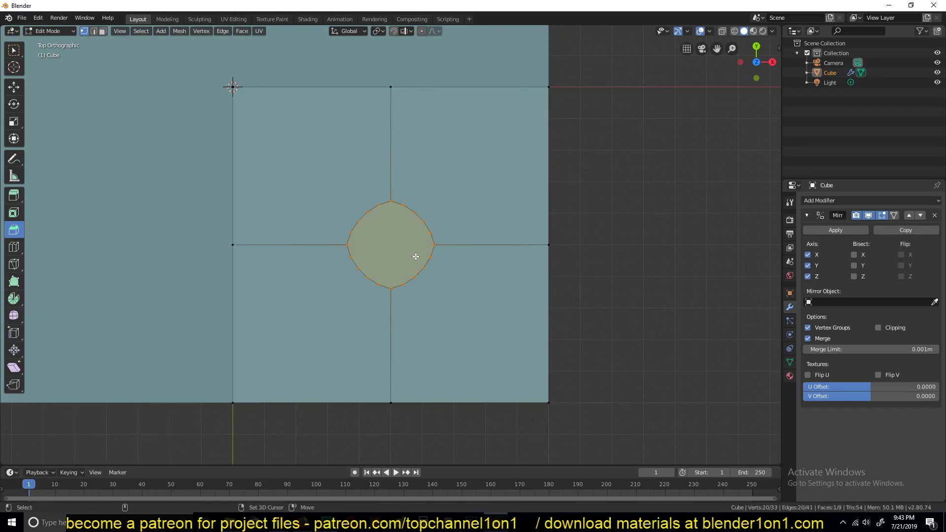
pyautogui.hotkey('shift', 'alt', 's')
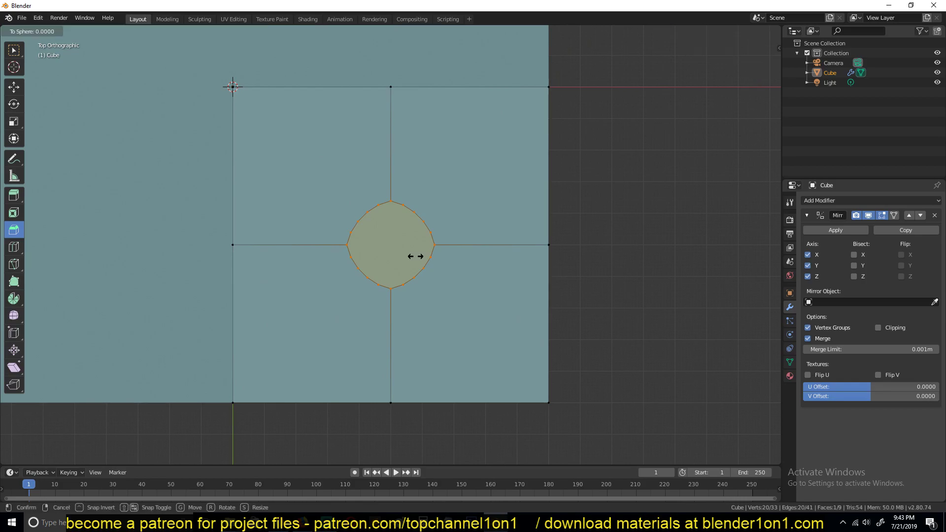
pyautogui.rightClick(416, 257)
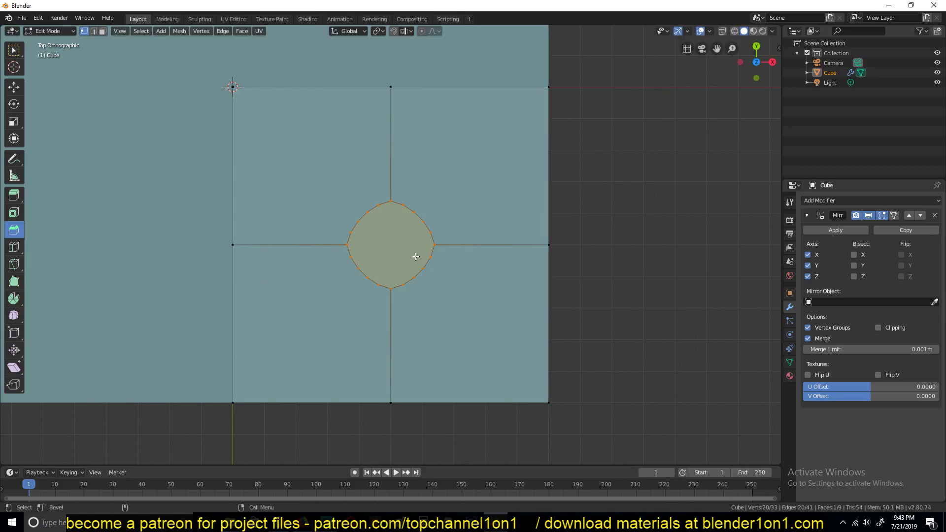
pyautogui.hotkey('shift', 'alt', 's')
pyautogui.press('1')
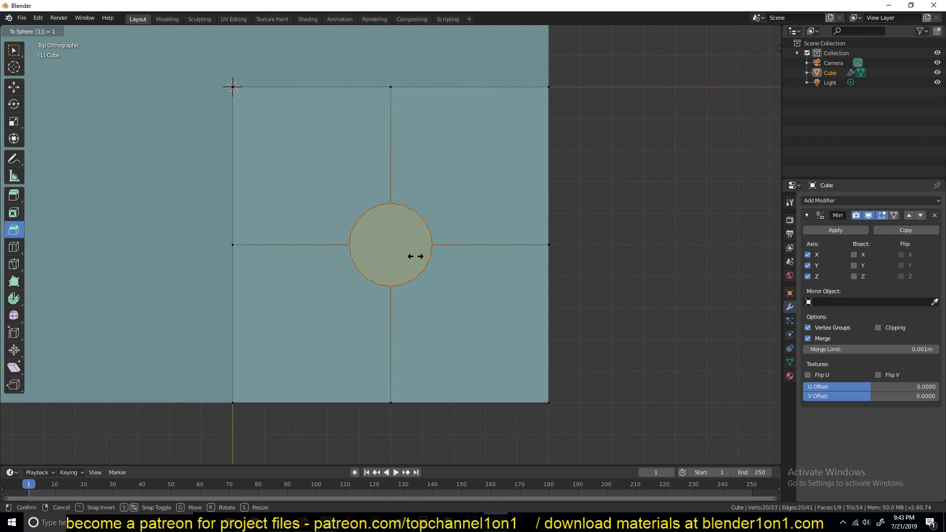
pyautogui.press('Return')
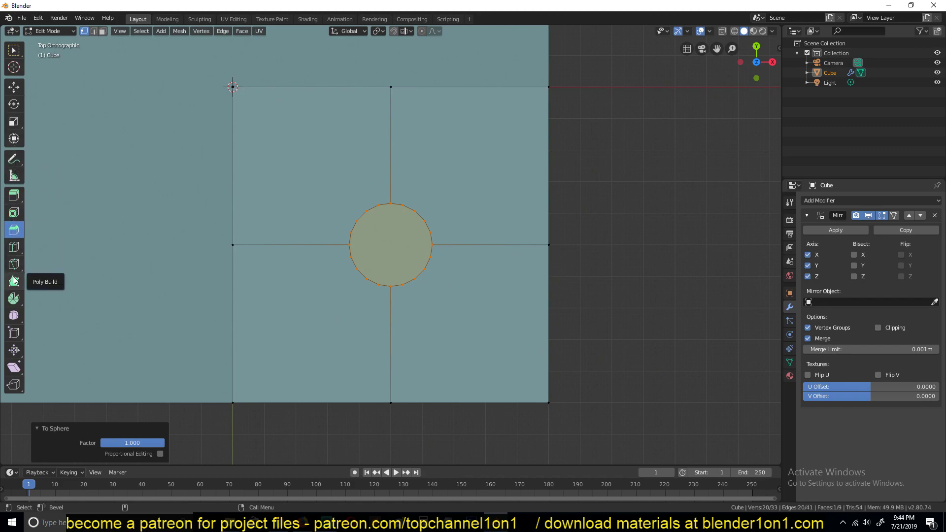
pyautogui.hotkey('ctrl', 'z')
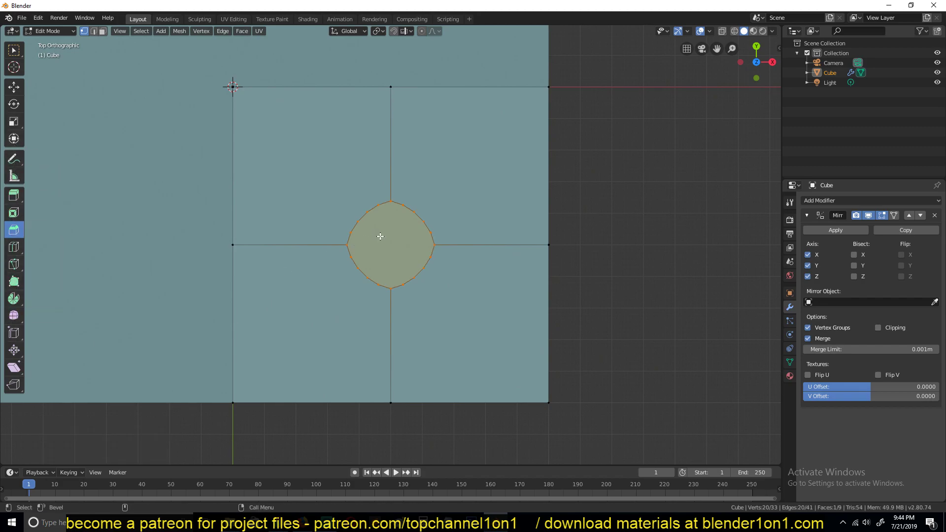
# Step: Round the merged face on the cube's top into a circle using To Sphere with a factor of 1
pyautogui.hotkey('shift', 'alt', 's')
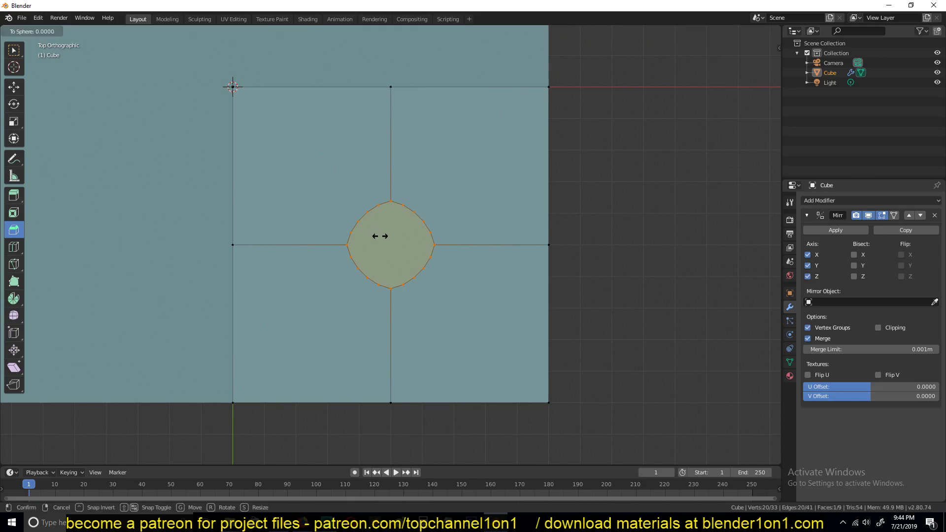
pyautogui.press('1')
pyautogui.press('Return')
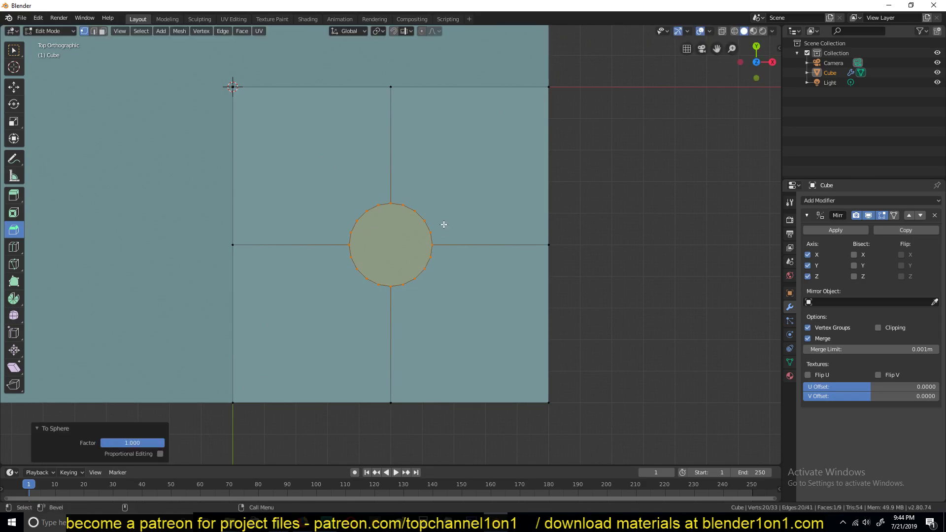
pyautogui.moveTo(145, 444)
pyautogui.mouseDown()
pyautogui.moveTo(81, 443)
pyautogui.moveTo(158, 443)
pyautogui.mouseUp()
# Step: Scale the circular face down uniformly to about 0.233 of its size in the top view
pyautogui.moveTo(393, 295); pyautogui.dragTo(398, 212, button='middle')
pyautogui.press('KP_7')
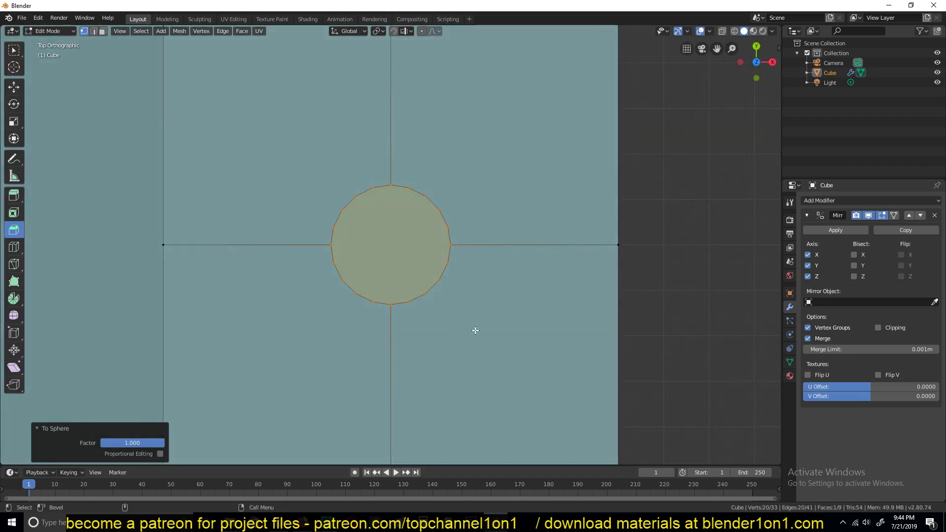
pyautogui.press('s')
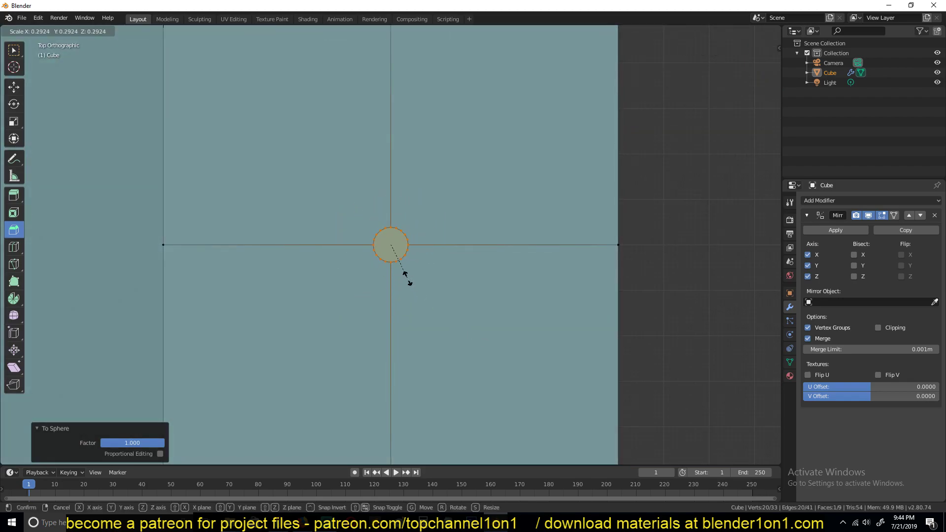
pyautogui.click(402, 268)
pyautogui.scroll(-1, 408, 294)
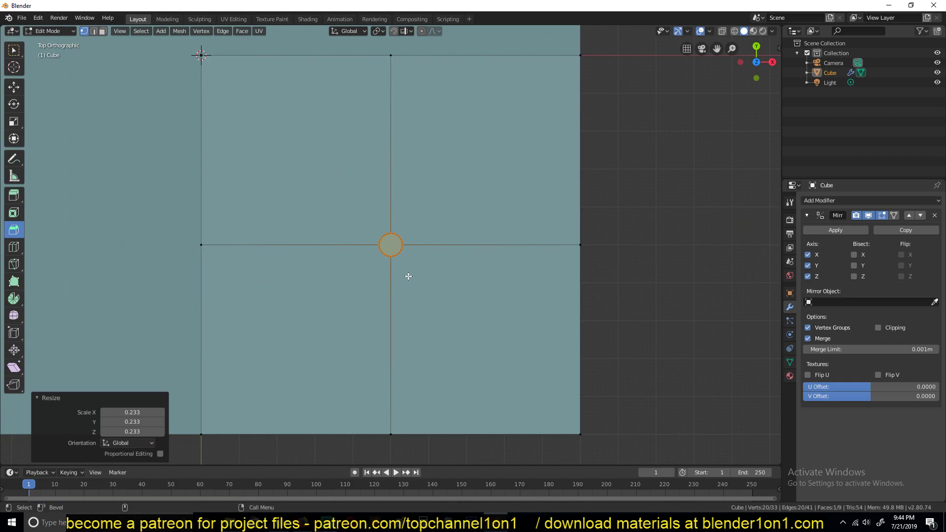
# Step: Move the small circular face about 0.37 m along X and -0.361 m along Y, near the cube's outer corner
pyautogui.keyDown('shift'); pyautogui.moveTo(409, 276); pyautogui.dragTo(363, 196, button='middle'); pyautogui.keyUp('shift')
pyautogui.press('g')
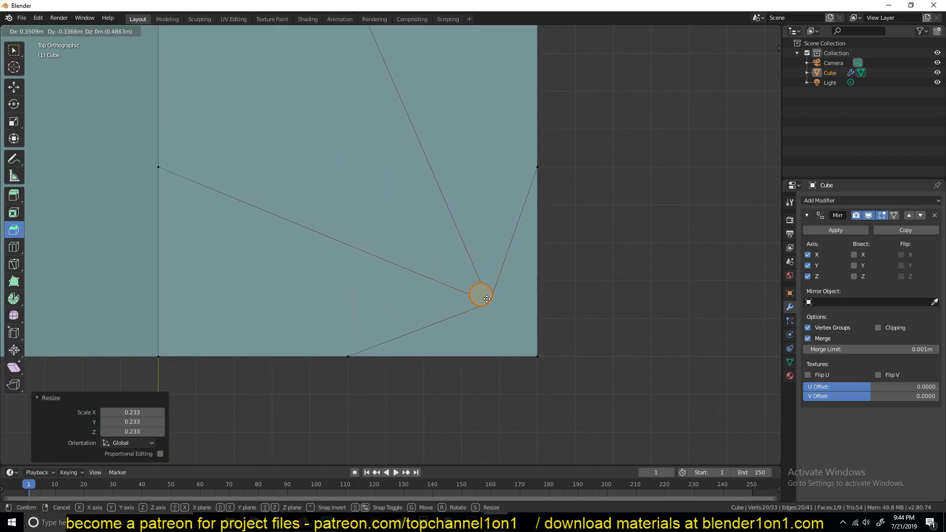
pyautogui.click(495, 308)
# Step: Connect the circle vertex nearest the cube's outer corner to that corner vertex with a new edge across the face
pyautogui.keyDown('shift'); pyautogui.moveTo(513, 341); pyautogui.dragTo(432, 279, button='middle'); pyautogui.keyUp('shift')
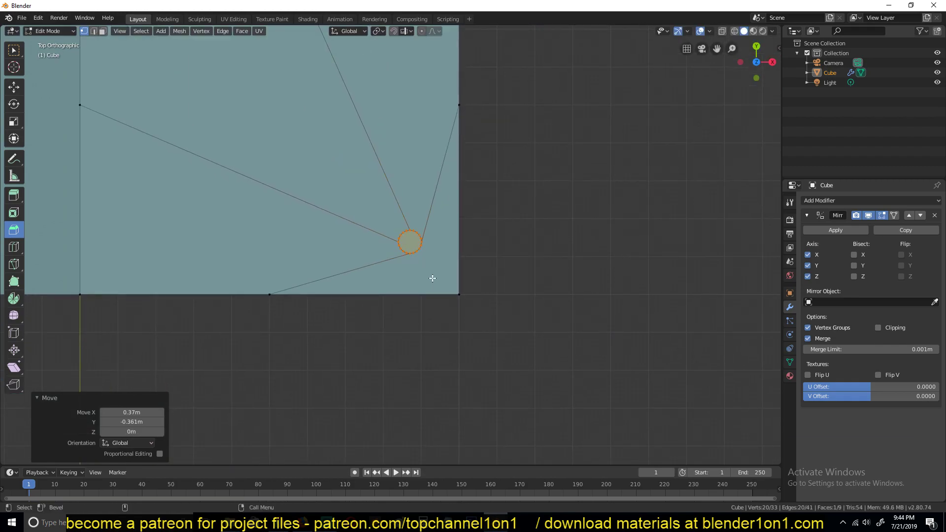
pyautogui.scroll(5, 432, 278)
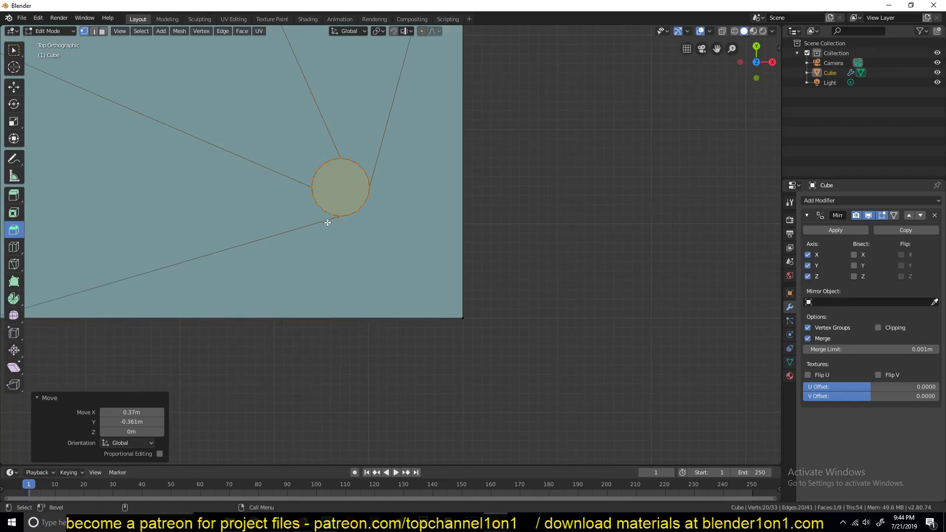
pyautogui.moveTo(373, 213); pyautogui.dragTo(372, 224)
pyautogui.click(363, 209)
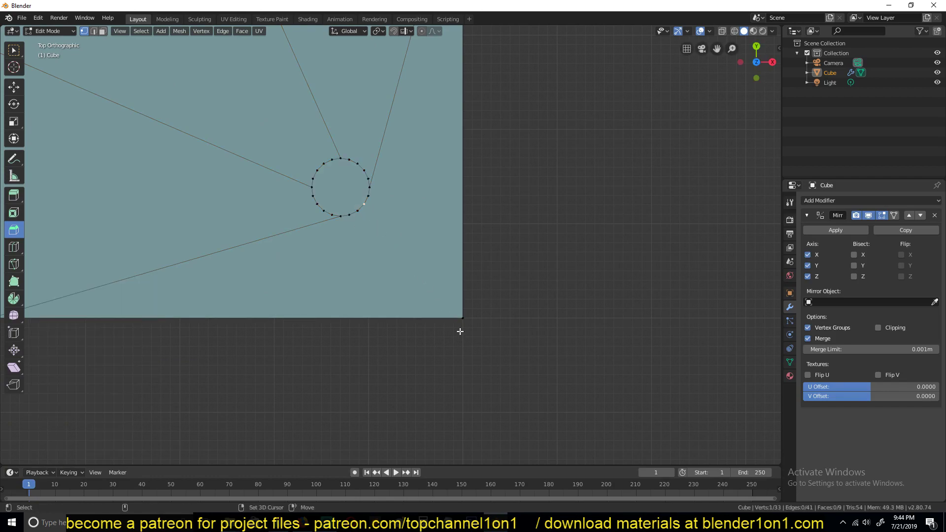
pyautogui.keyDown('shift'); pyautogui.click(462, 314); pyautogui.keyUp('shift')
pyautogui.moveTo(423, 266); pyautogui.dragTo(419, 225, button='middle')
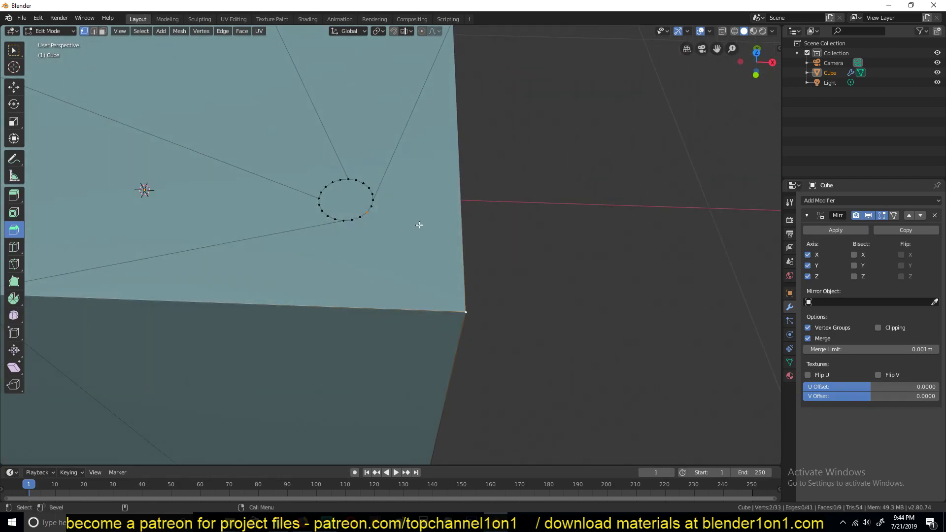
pyautogui.press('j')
# Step: Extrude the small circular face near the corner upward about 0.0161 m to form a raised disc
pyautogui.press('KP_7')
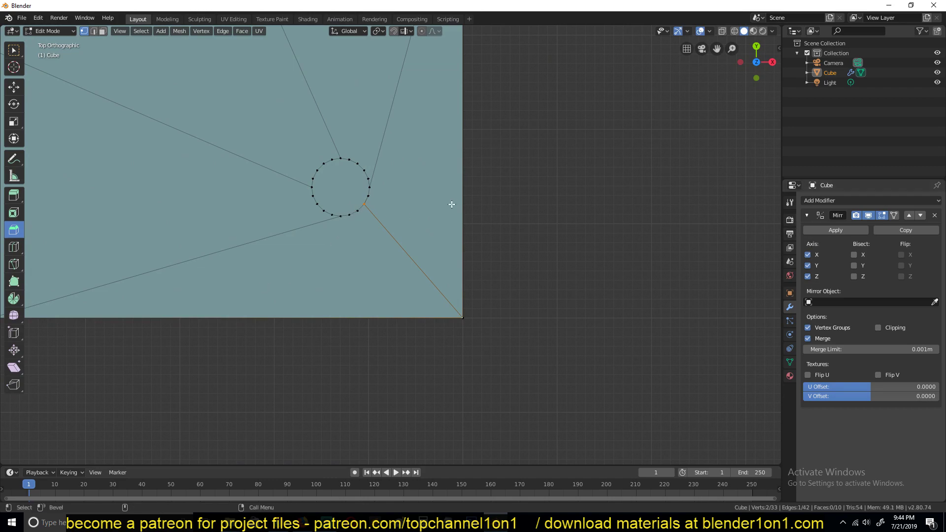
pyautogui.scroll(3, 365, 226)
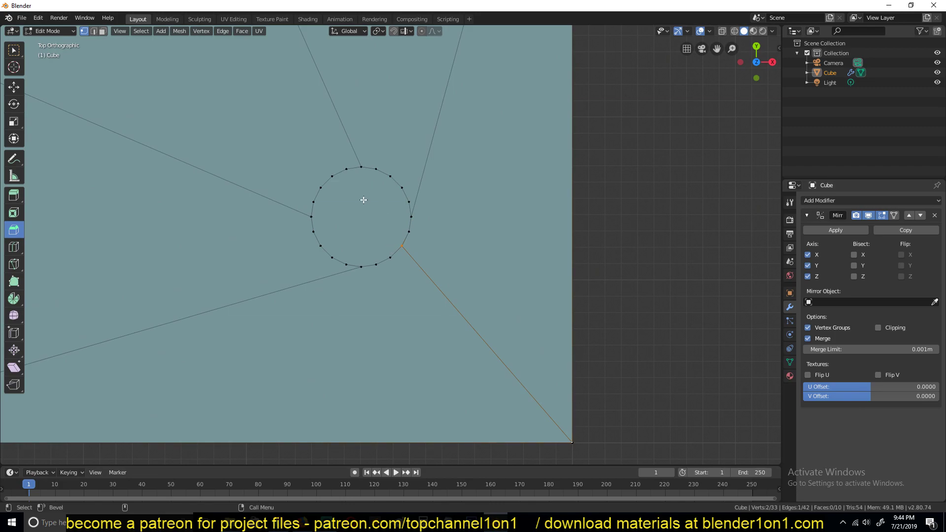
pyautogui.press('3')
pyautogui.click(369, 227)
pyautogui.press('KP_2')
pyautogui.press('KP_2')
pyautogui.press('KP_2')
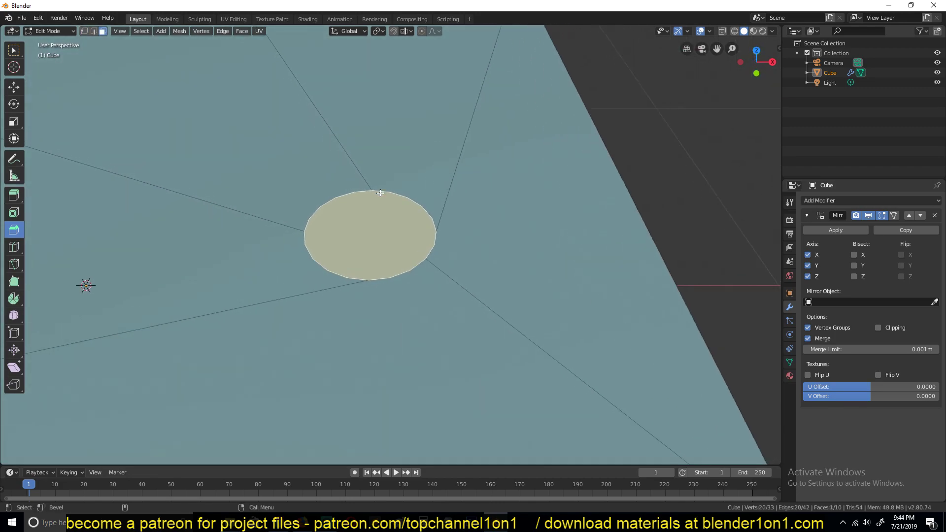
pyautogui.scroll(2, 390, 204)
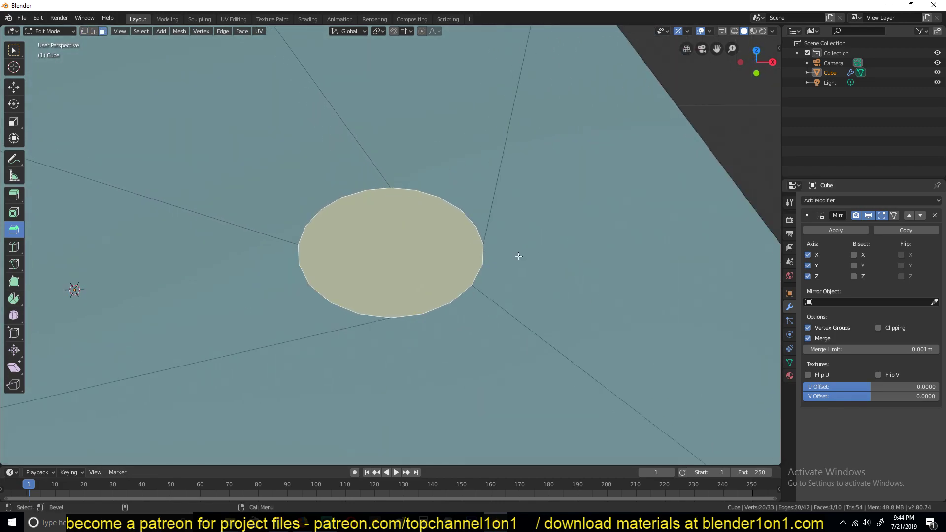
pyautogui.press('e')
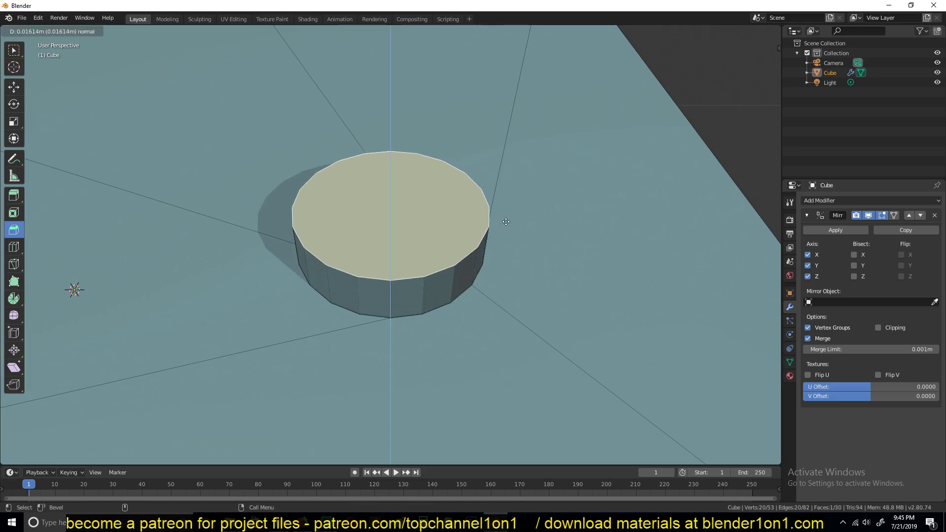
pyautogui.click(507, 223)
# Step: Bevel the top rim of the raised disc about 0.0147 m wide with 4 segments
pyautogui.press('i')
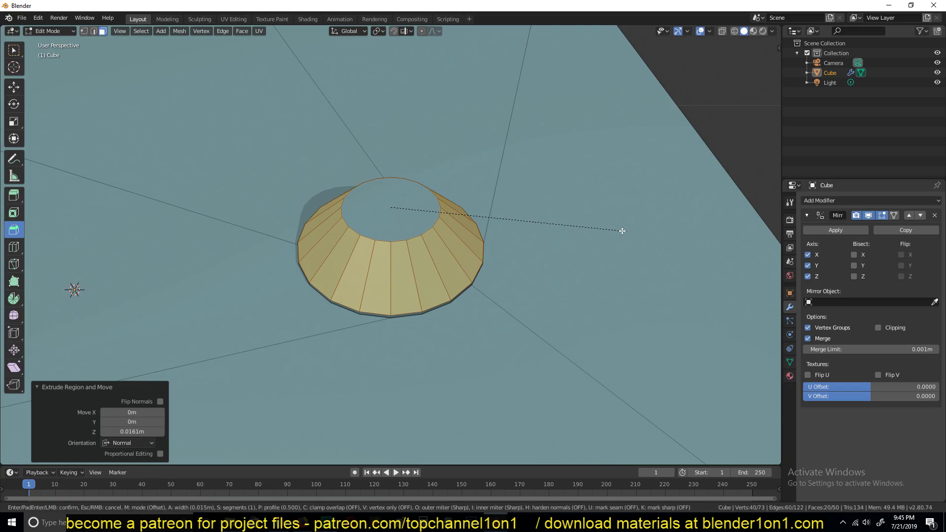
pyautogui.scroll(3, 623, 230)
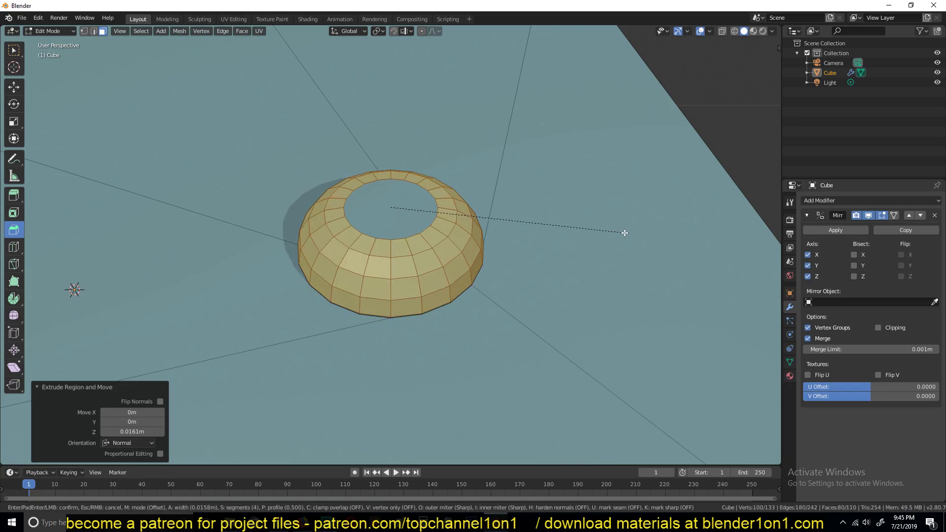
pyautogui.click(619, 229)
# Step: Flatten the beveled faces to about 0.56 along Z and lower them about 0.00428 m to make a shallow dome
pyautogui.moveTo(618, 228); pyautogui.dragTo(521, 126, button='middle')
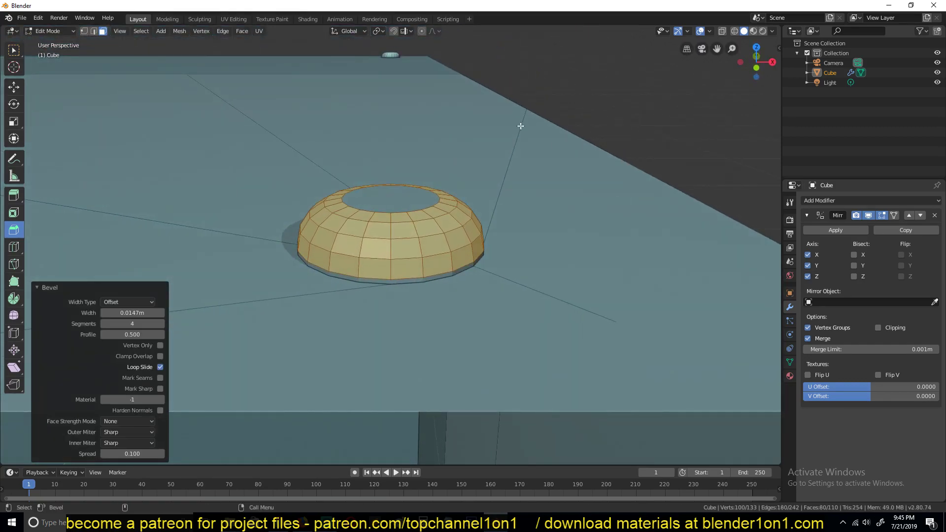
pyautogui.press('s')
pyautogui.press('z')
pyautogui.click(439, 144)
pyautogui.press('g')
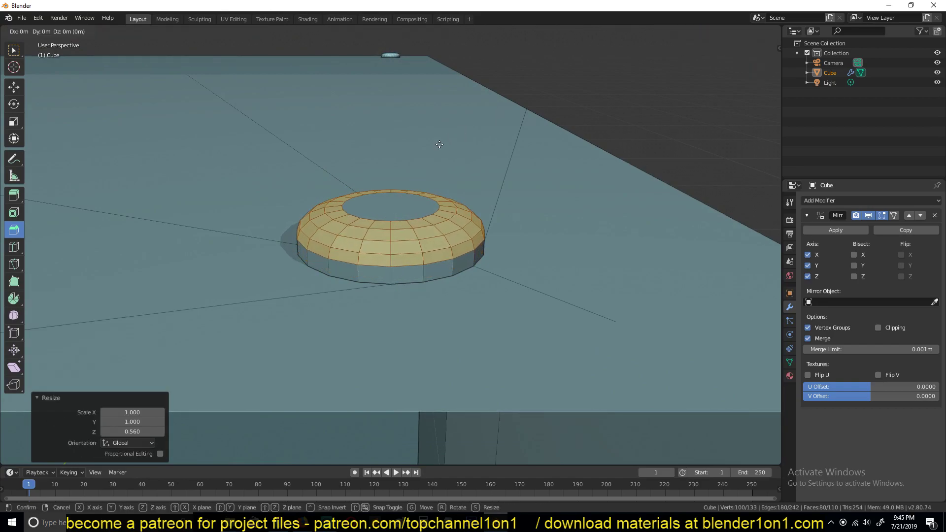
pyautogui.press('z')
pyautogui.click(414, 200)
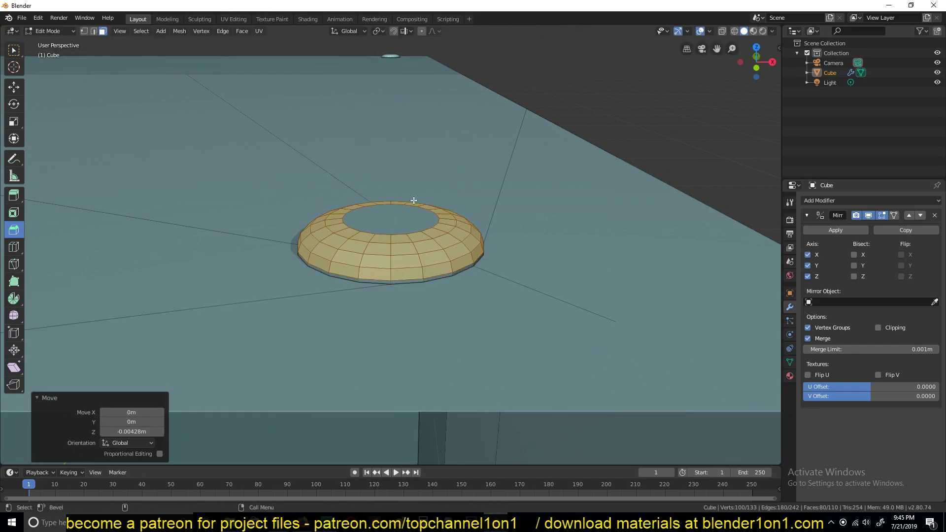
# Step: Scale the flat face on top of the dome down to about 0.58 of its size
pyautogui.click(394, 218)
pyautogui.press('s')
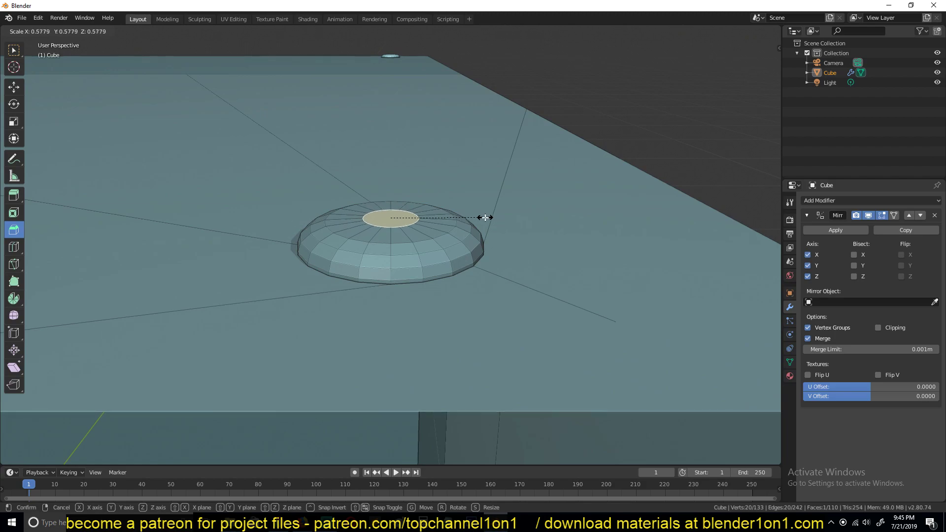
pyautogui.click(485, 218)
# Step: Scale the two edge loops just outside the dome's top face inward, to about 0.837 and 0.839 respectively
pyautogui.press('2')
pyautogui.keyDown('alt'); pyautogui.click(452, 229); pyautogui.keyUp('alt')
pyautogui.press('s')
pyautogui.click(476, 232)
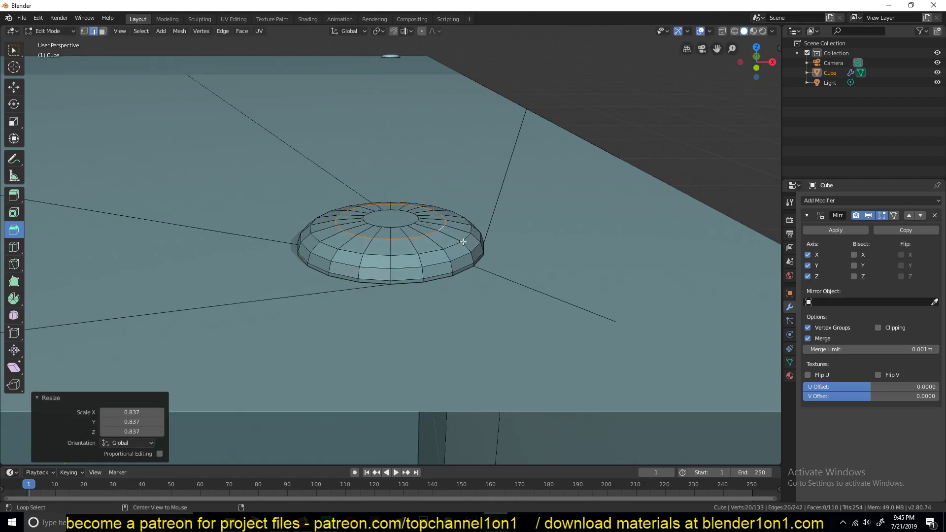
pyautogui.keyDown('alt'); pyautogui.click(476, 247); pyautogui.keyUp('alt')
pyautogui.press('s')
pyautogui.click(479, 247)
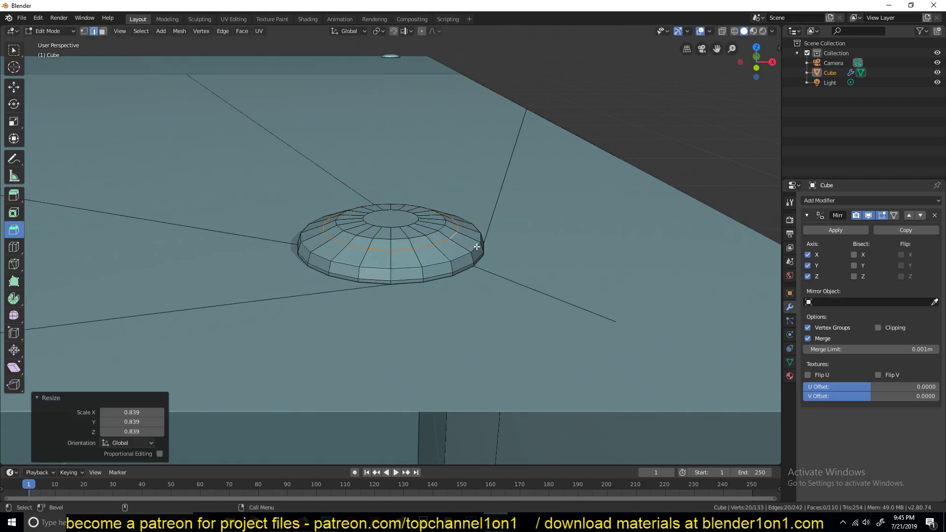
# Step: Shade the whole cube smooth in Object Mode and enable Auto Smooth for its normals
pyautogui.press('Tab')
pyautogui.rightClick(500, 214)
pyautogui.click(500, 216)
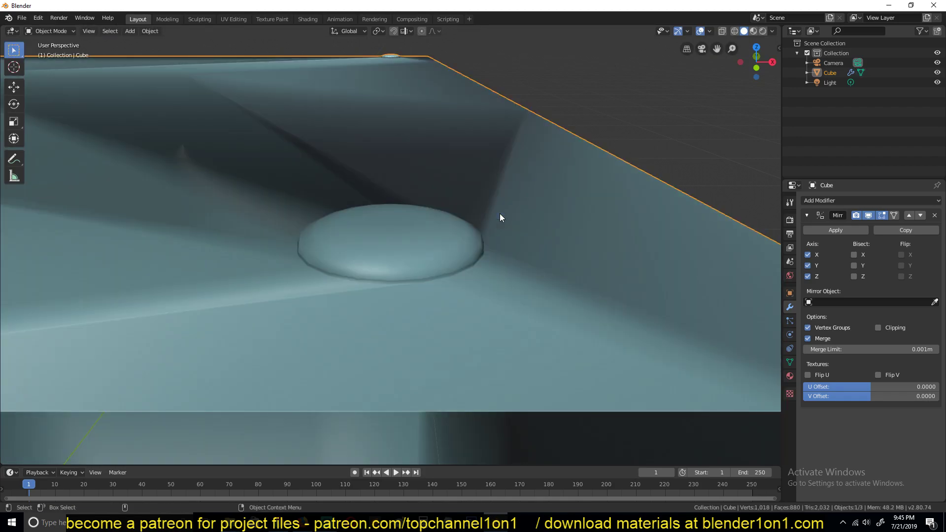
pyautogui.click(789, 362)
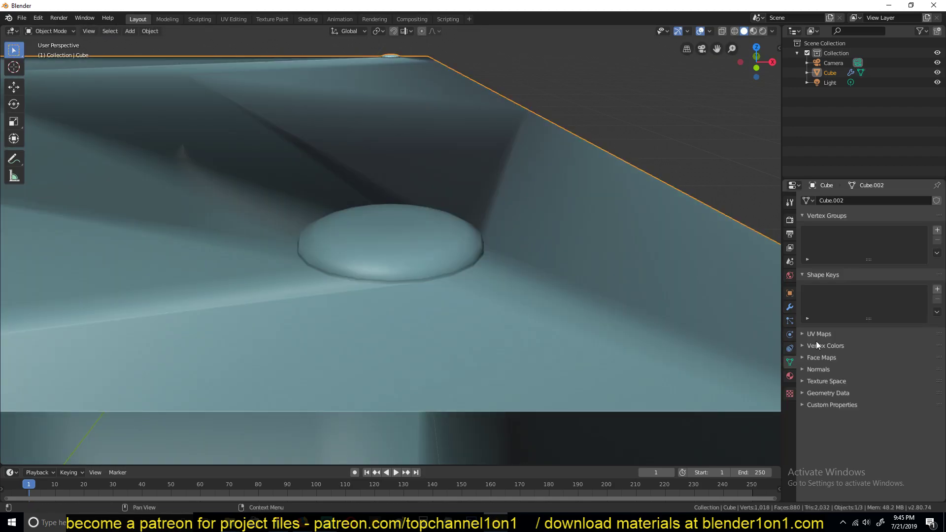
pyautogui.click(815, 358)
pyautogui.click(818, 358)
pyautogui.click(818, 369)
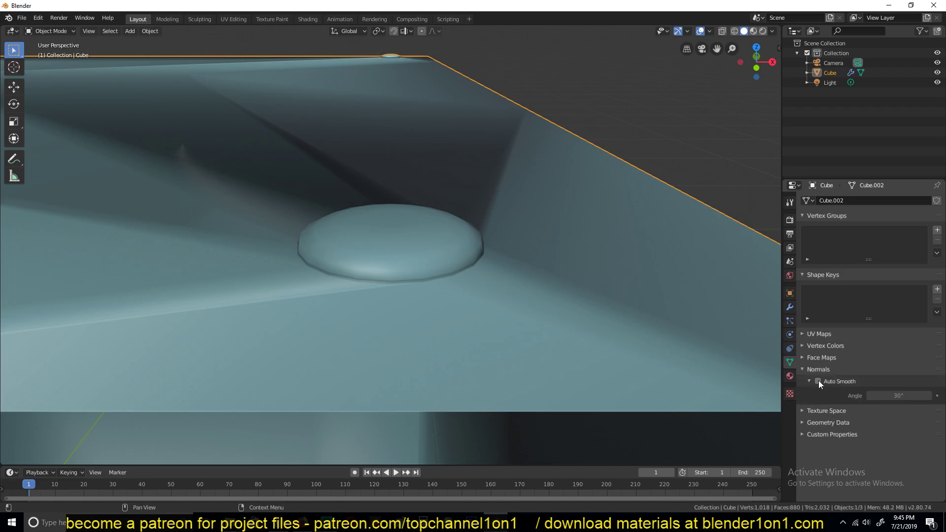
pyautogui.click(818, 380)
pyautogui.scroll(-4, 316, 179)
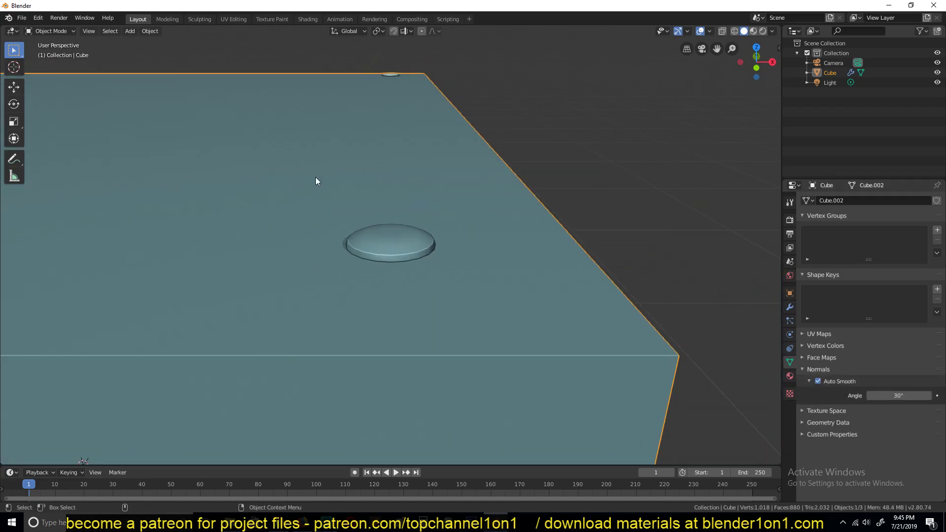
pyautogui.moveTo(317, 180); pyautogui.dragTo(292, 189, button='middle')
pyautogui.scroll(5, 457, 285)
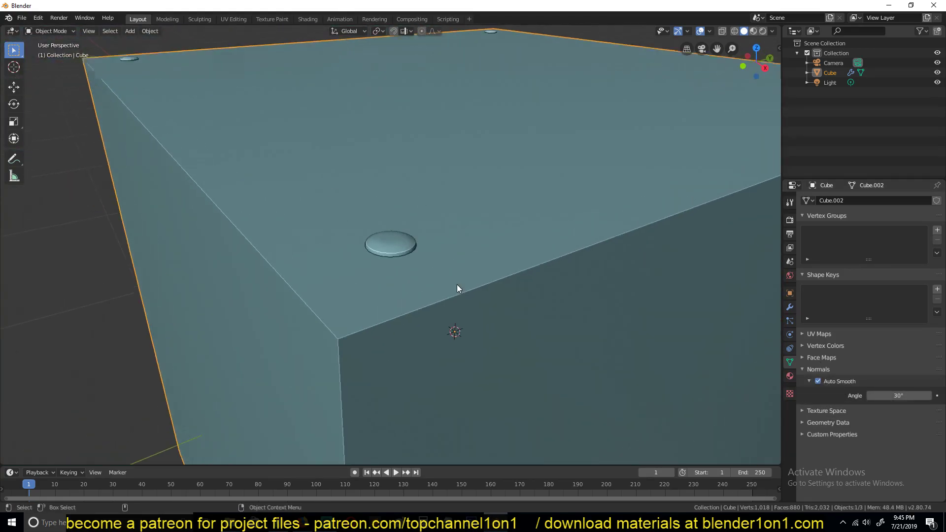
pyautogui.moveTo(495, 285); pyautogui.dragTo(499, 271, button='middle')
# Step: Return to Edit Mode, view the dome from directly above and select one face of its middle ring
pyautogui.press('Tab')
pyautogui.moveTo(418, 240); pyautogui.dragTo(433, 275, button='middle')
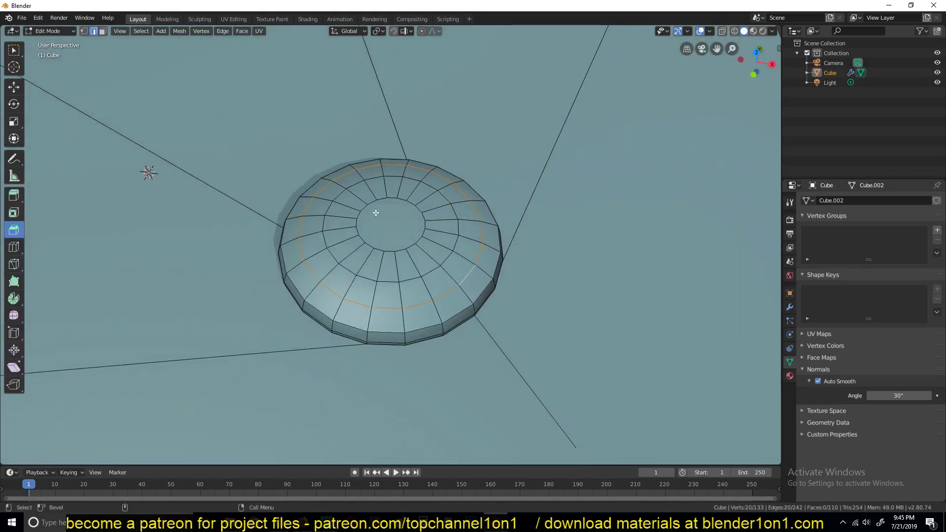
pyautogui.press('KP_7')
pyautogui.scroll(2, 384, 227)
pyautogui.hotkey('alt', 'a')
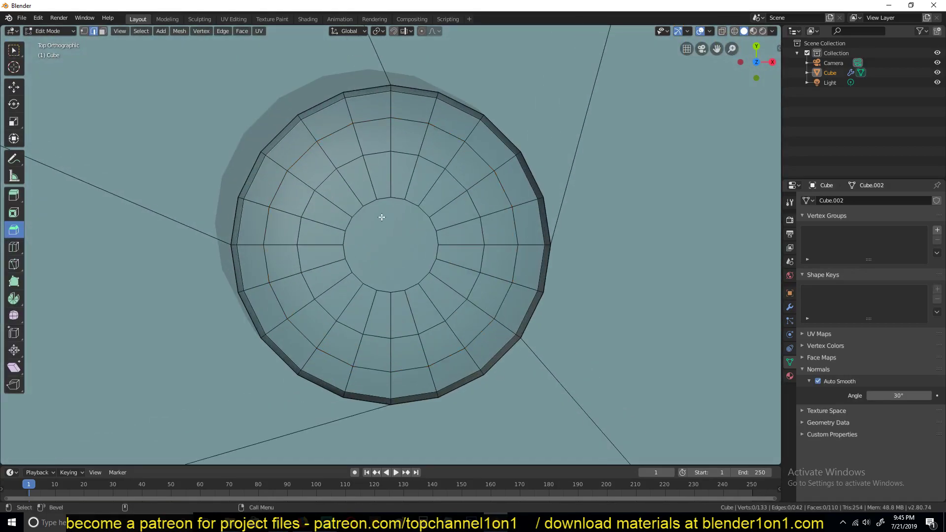
pyautogui.press('3')
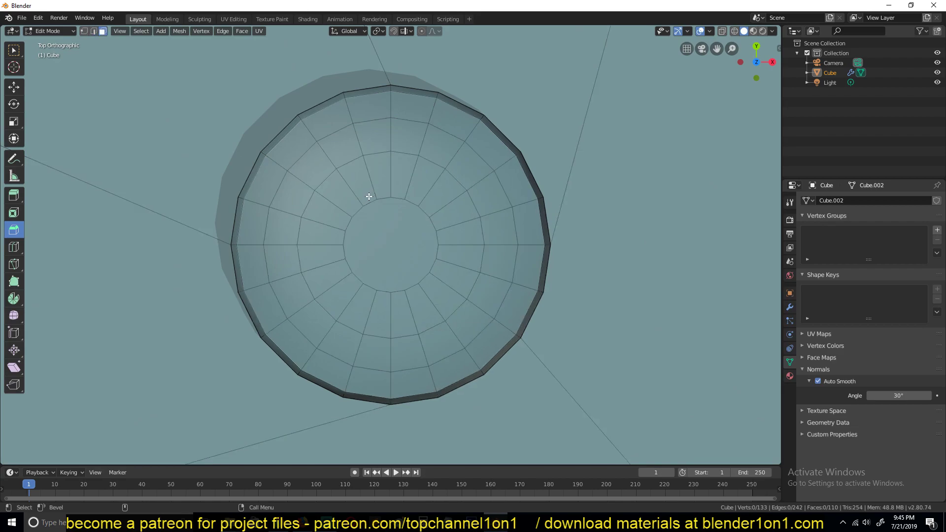
pyautogui.click(378, 151)
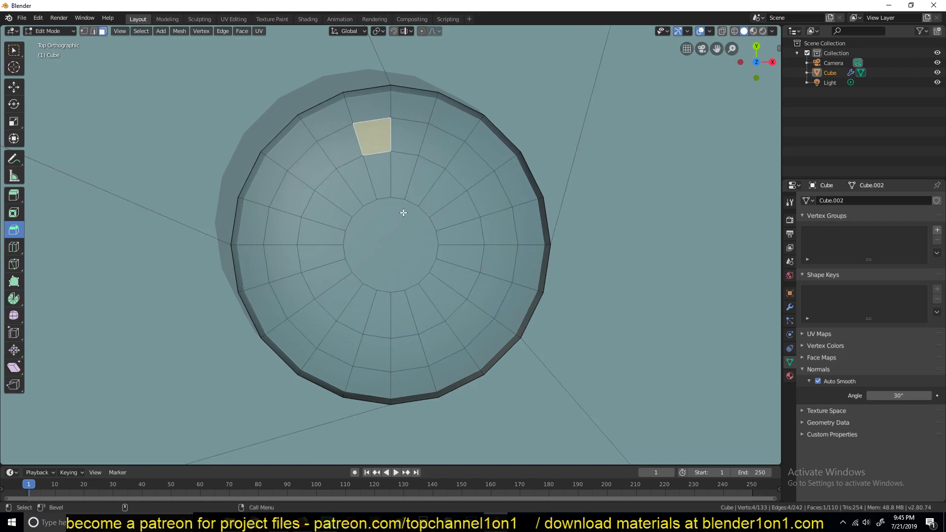
# Step: Try merging neighbouring vertices around the rim of the dome's central face, using At Last for the first pair
pyautogui.press('1')
pyautogui.click(377, 199)
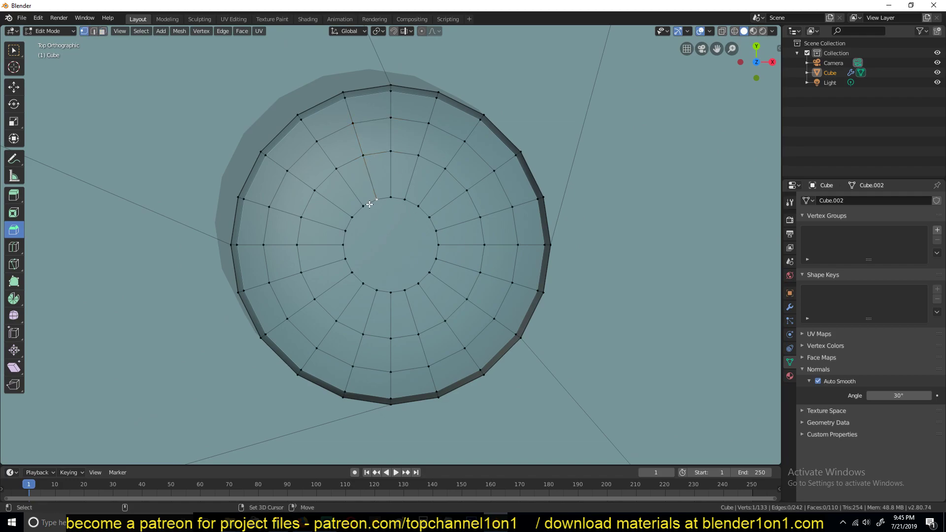
pyautogui.keyDown('shift'); pyautogui.click(363, 206); pyautogui.keyUp('shift')
pyautogui.hotkey('alt', 'm')
pyautogui.click(392, 203)
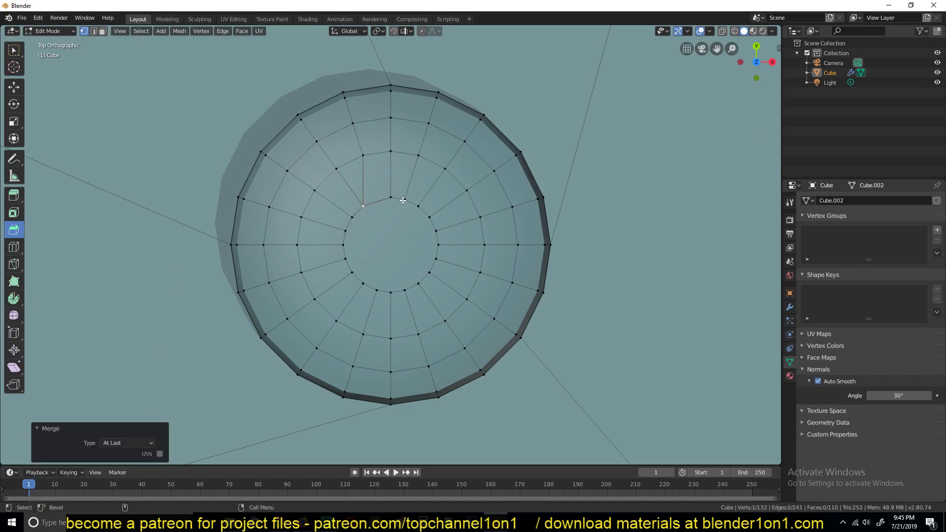
pyautogui.hotkey('alt', 'm')
pyautogui.click(421, 213)
pyautogui.keyDown('shift'); pyautogui.click(436, 258); pyautogui.keyUp('shift')
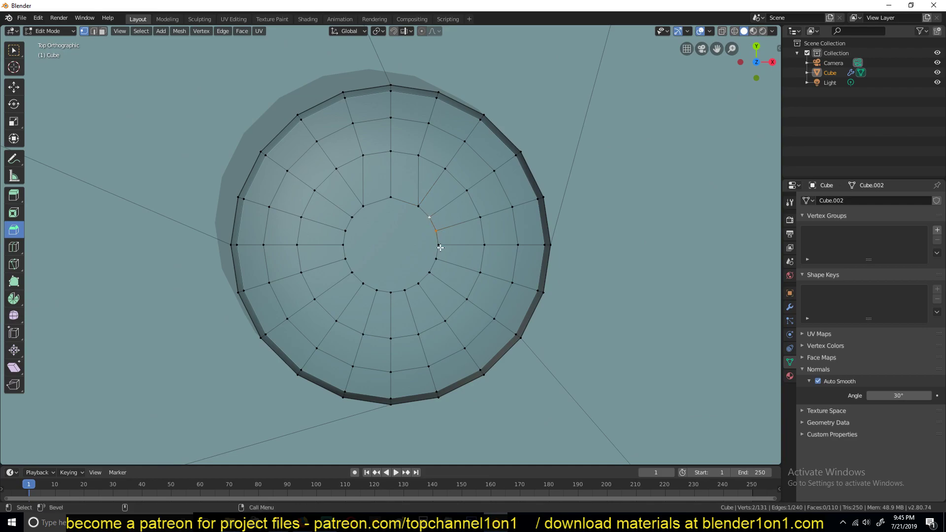
pyautogui.hotkey('alt', 'm')
pyautogui.click(438, 258)
pyautogui.keyDown('shift'); pyautogui.click(430, 272); pyautogui.keyUp('shift')
# Step: Undo all the vertex merges around the dome's central face
pyautogui.hotkey('ctrl', 'z')
pyautogui.hotkey('ctrl', 'z')
pyautogui.hotkey('ctrl', 'z')
pyautogui.hotkey('ctrl', 'z')
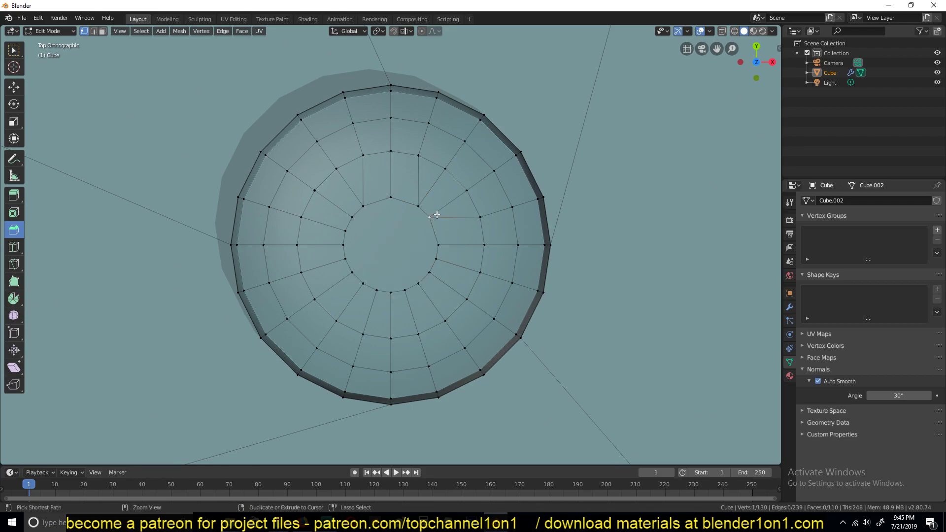
pyautogui.hotkey('ctrl', 'z')
pyautogui.hotkey('ctrl', 'z')
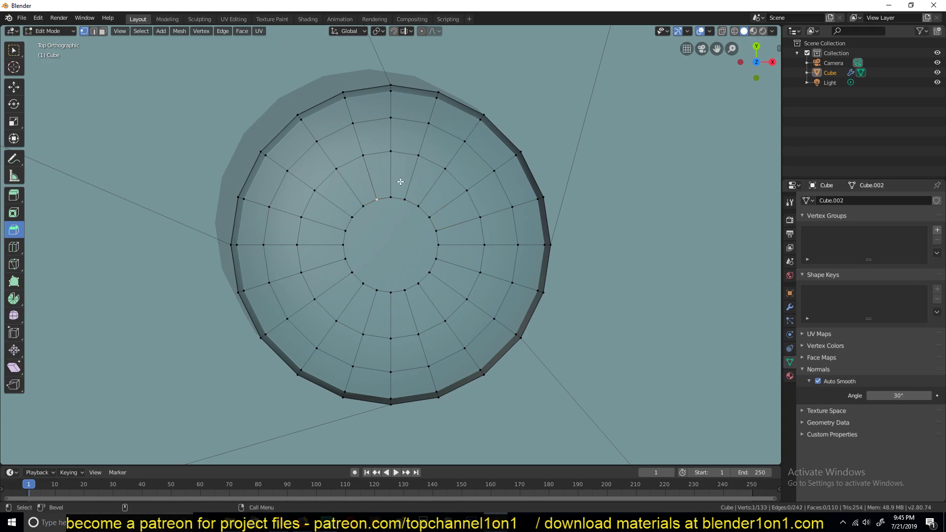
# Step: Select the dome's central face plus the 2×2 blocks of faces reaching outward from it toward +Y and +X
pyautogui.press('3')
pyautogui.click(373, 147)
pyautogui.keyDown('shift'); pyautogui.click(380, 169); pyautogui.keyUp('shift')
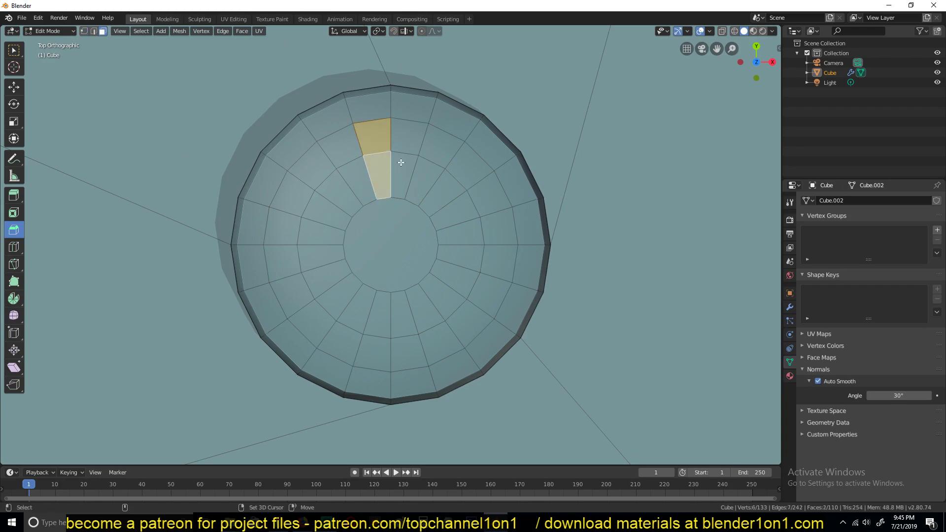
pyautogui.keyDown('shift'); pyautogui.click(411, 142); pyautogui.keyUp('shift')
pyautogui.keyDown('shift'); pyautogui.click(402, 170); pyautogui.keyUp('shift')
pyautogui.keyDown('shift'); pyautogui.click(395, 220); pyautogui.keyUp('shift')
pyautogui.keyDown('shift'); pyautogui.click(472, 242); pyautogui.keyUp('shift')
pyautogui.keyDown('shift'); pyautogui.click(461, 256); pyautogui.keyUp('shift')
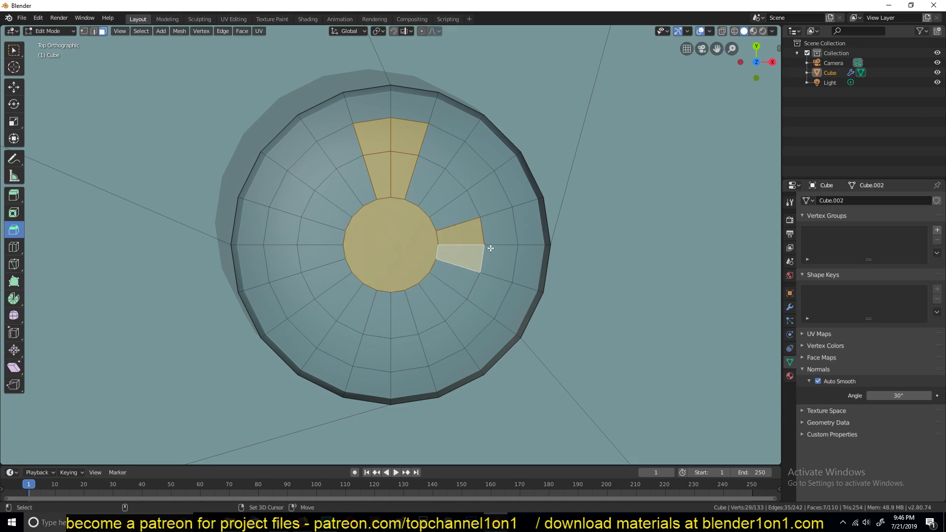
pyautogui.keyDown('shift'); pyautogui.click(499, 227); pyautogui.keyUp('shift')
pyautogui.keyDown('shift'); pyautogui.click(496, 261); pyautogui.keyUp('shift')
# Step: Complete the cross-shaped selection with the matching 2×2 face blocks on the dome's -Y and -X sides
pyautogui.keyDown('shift'); pyautogui.click(381, 312); pyautogui.keyUp('shift')
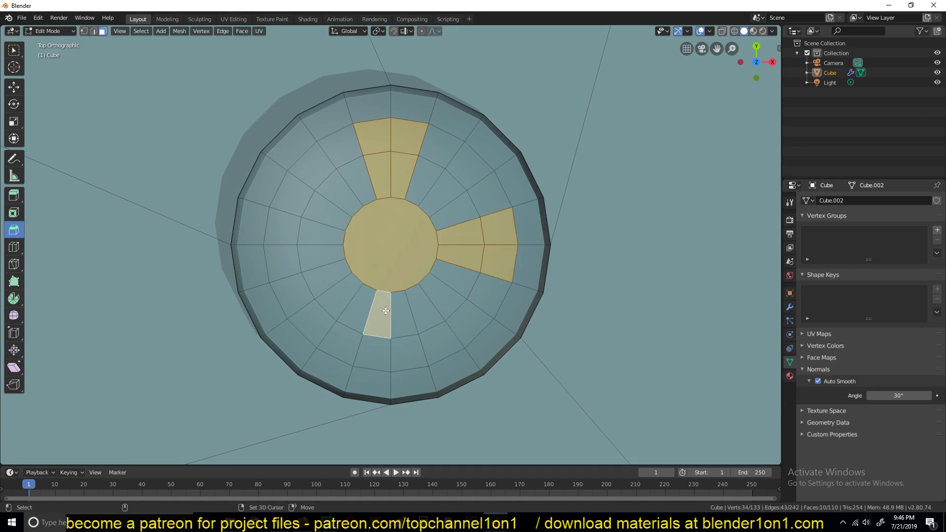
pyautogui.keyDown('shift'); pyautogui.click(406, 319); pyautogui.keyUp('shift')
pyautogui.keyDown('shift'); pyautogui.click(383, 348); pyautogui.keyUp('shift')
pyautogui.keyDown('shift'); pyautogui.click(408, 351); pyautogui.keyUp('shift')
pyautogui.keyDown('shift'); pyautogui.click(327, 243); pyautogui.keyUp('shift')
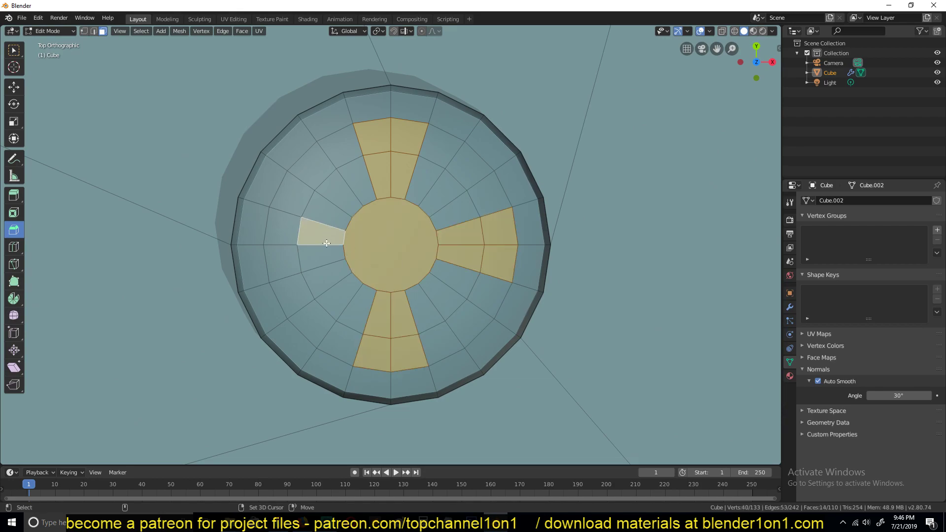
pyautogui.keyDown('shift'); pyautogui.click(319, 261); pyautogui.keyUp('shift')
pyautogui.keyDown('shift'); pyautogui.click(285, 262); pyautogui.keyUp('shift')
pyautogui.keyDown('shift'); pyautogui.click(283, 224); pyautogui.keyUp('shift')
# Step: Inset the selected cross of faces by about 0.00077 m
pyautogui.moveTo(283, 224); pyautogui.dragTo(306, 189, button='middle')
pyautogui.press('KP_Decimal')
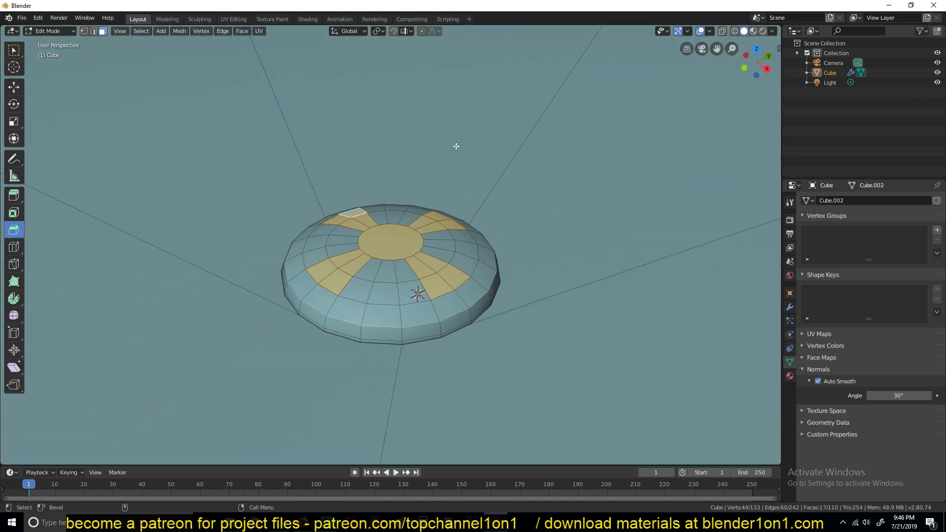
pyautogui.press('o')
pyautogui.press('i')
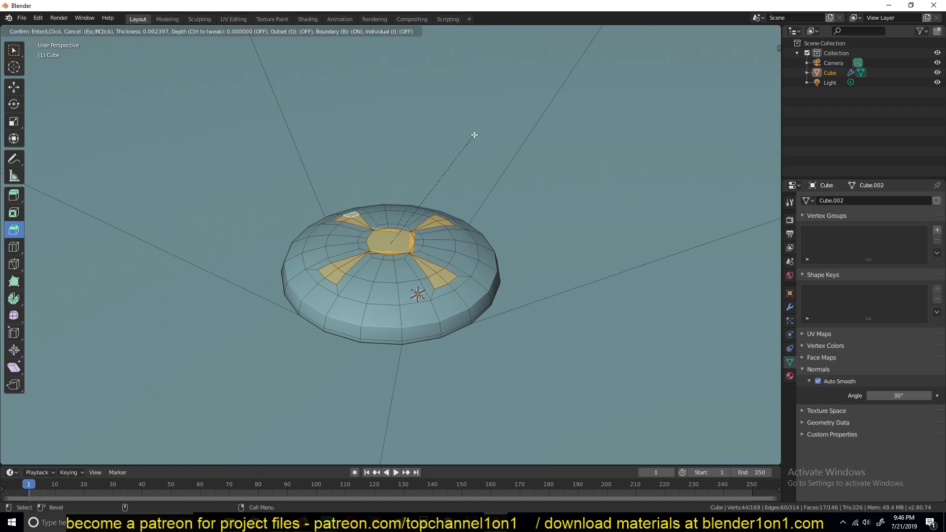
pyautogui.click(481, 132)
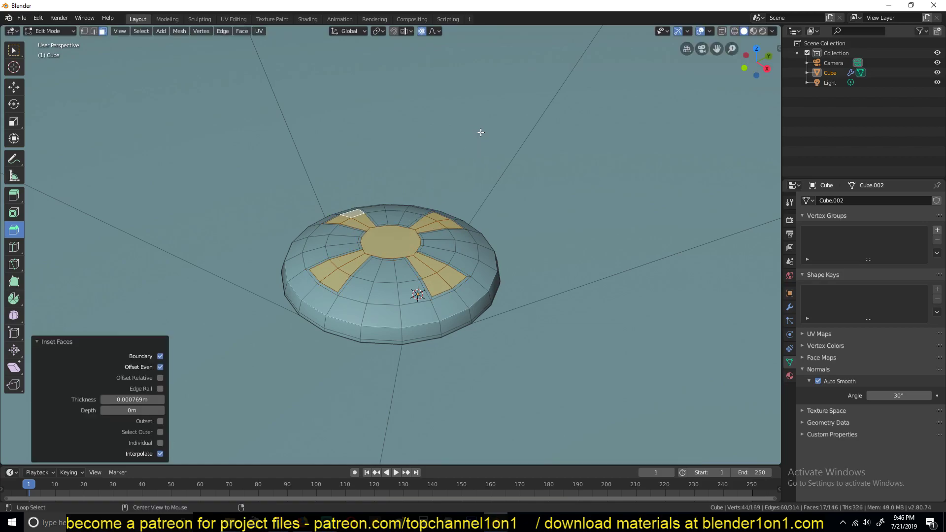
pyautogui.hotkey('alt', 's')
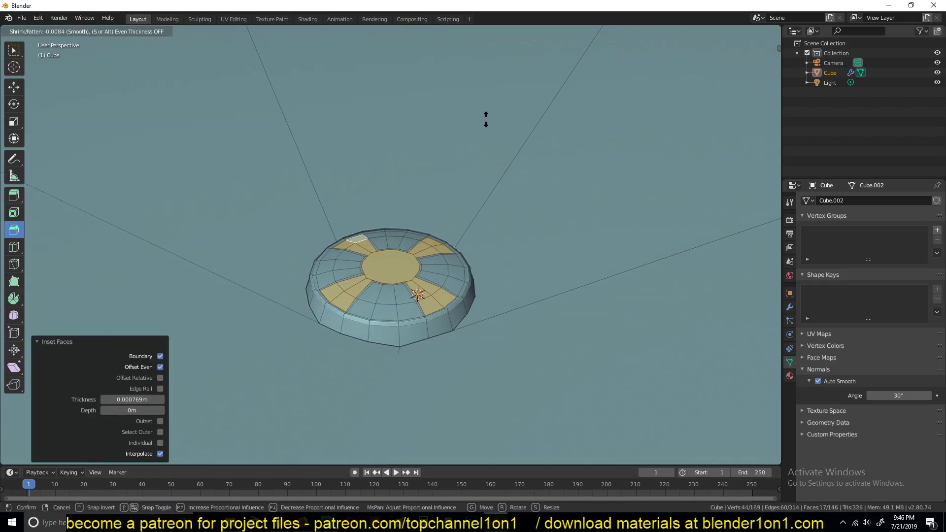
pyautogui.click(484, 123)
pyautogui.scroll(-10, 466, 142)
pyautogui.hotkey('alt', 's')
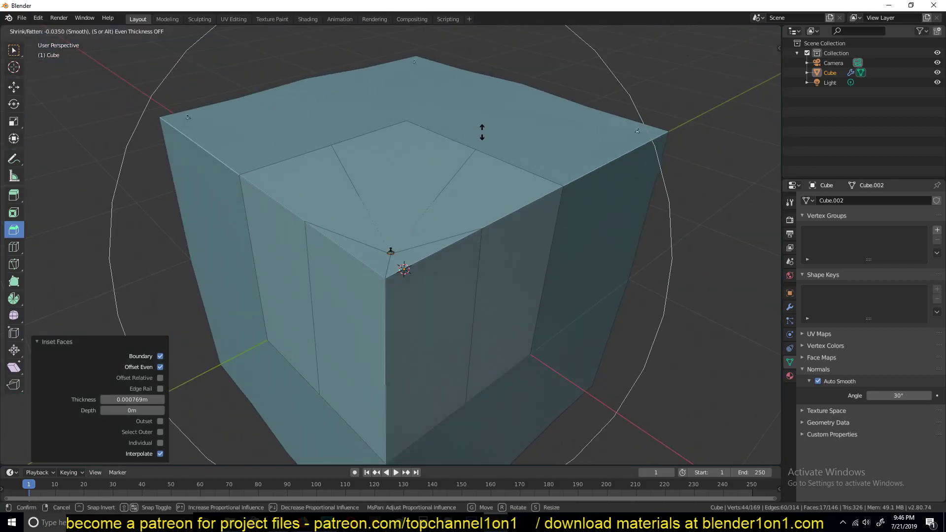
pyautogui.rightClick(484, 130)
# Step: Turn off proportional editing and sink the cross faces into the dome about 0.00476 m with Shrink/Fatten
pyautogui.press('o')
pyautogui.press('KP_Decimal')
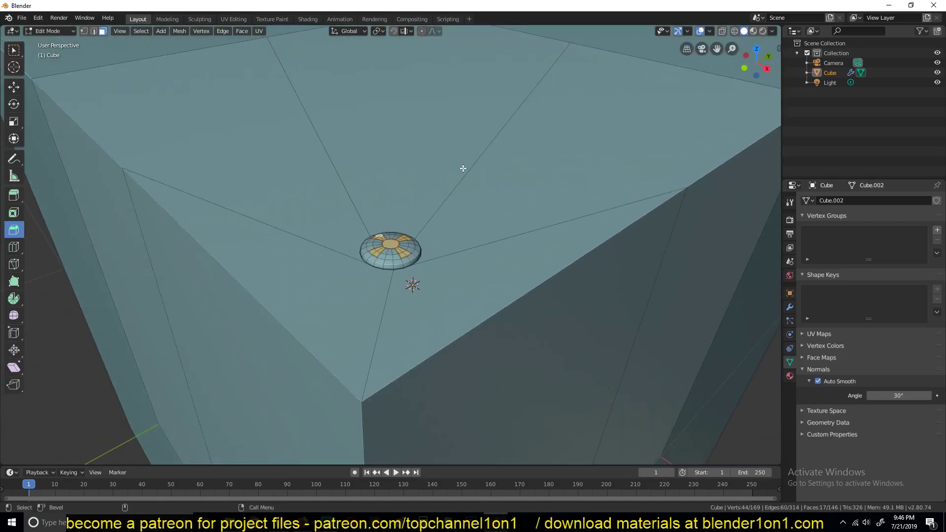
pyautogui.moveTo(449, 185); pyautogui.dragTo(454, 183, button='middle')
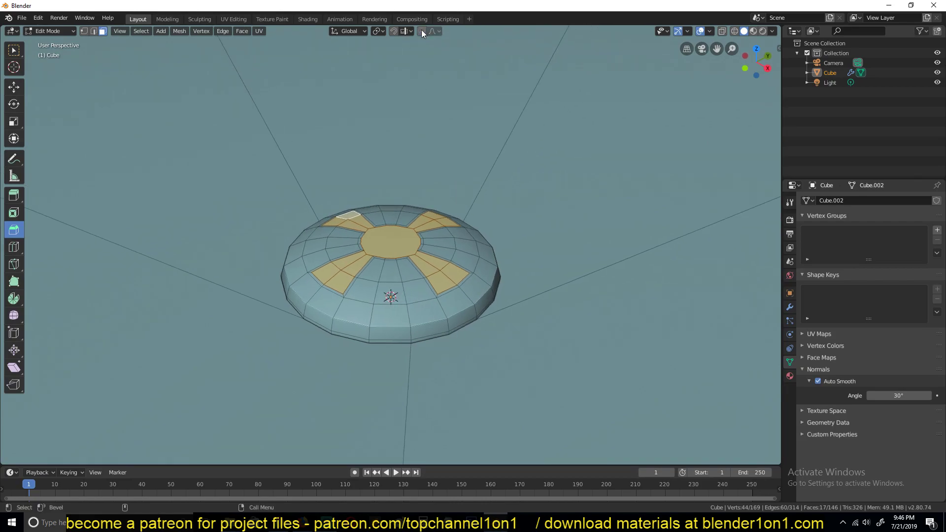
pyautogui.click(429, 31)
pyautogui.scroll(2, 511, 171)
pyautogui.hotkey('alt', 's')
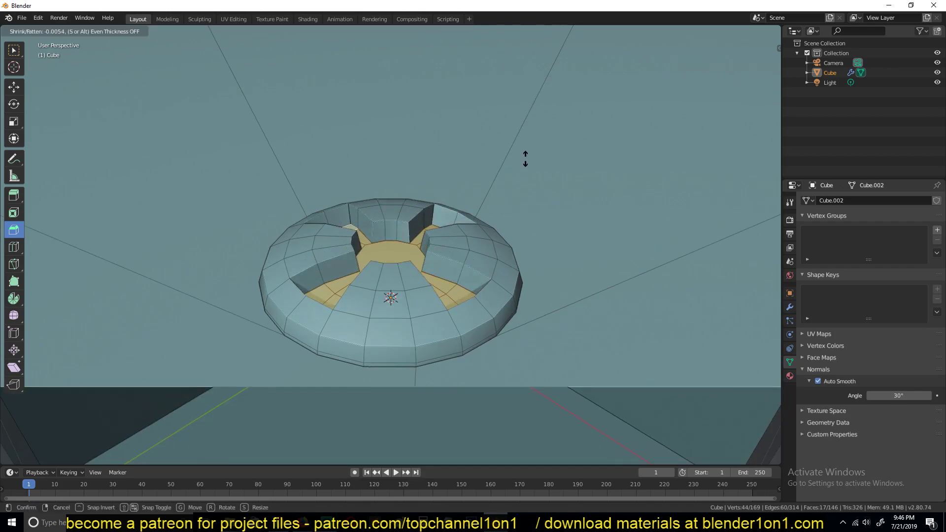
pyautogui.click(527, 160)
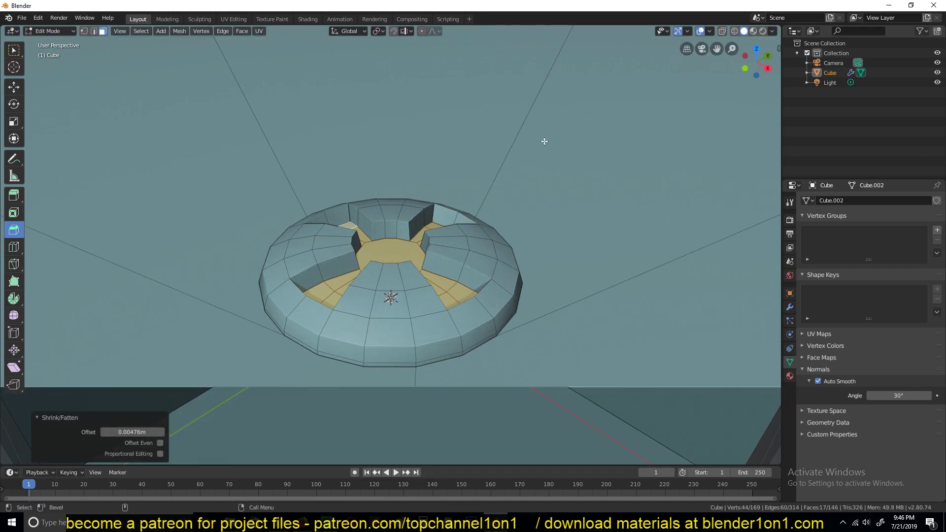
# Step: Examine the recessed cross on the rivet and its mirrored copies at the cube's corners, from above and in perspective
pyautogui.scroll(-3, 519, 171)
pyautogui.press('KP_7')
pyautogui.scroll(4, 516, 171)
pyautogui.press('Tab')
pyautogui.scroll(-6, 456, 267)
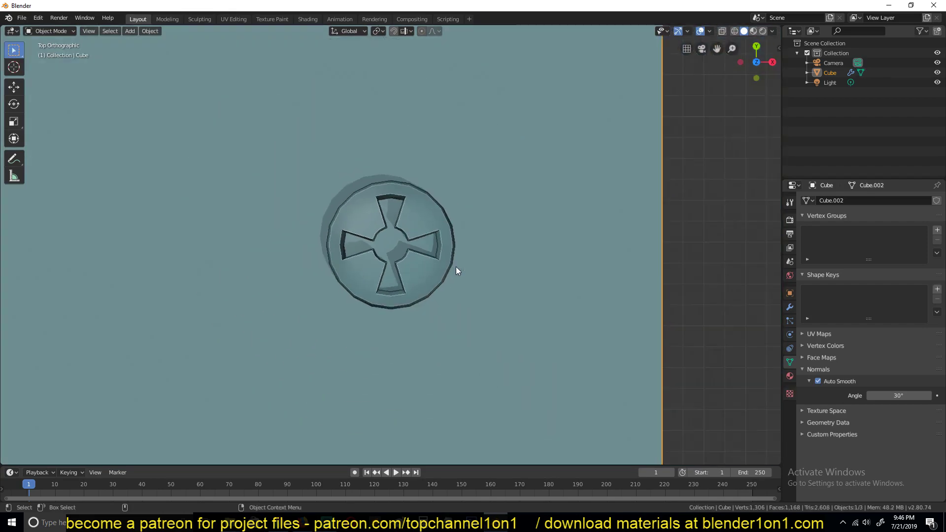
pyautogui.moveTo(456, 267); pyautogui.dragTo(446, 195, button='middle')
pyautogui.scroll(3, 460, 202)
pyautogui.scroll(-4, 459, 203)
pyautogui.scroll(5, 410, 216)
pyautogui.press('Tab')
pyautogui.scroll(4, 454, 260)
pyautogui.scroll(-5, 453, 260)
pyautogui.scroll(-2, 353, 215)
pyautogui.scroll(-5, 380, 247)
pyautogui.press('Tab')
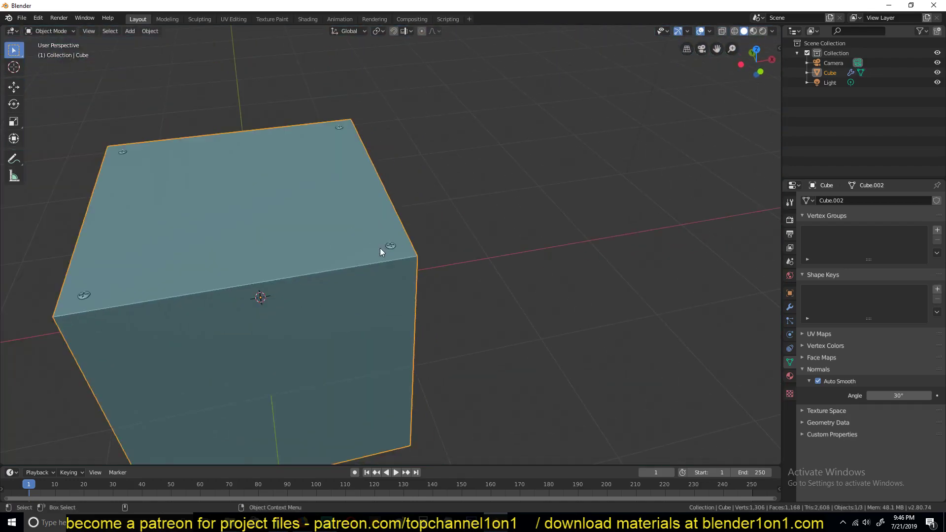
pyautogui.moveTo(380, 247); pyautogui.dragTo(333, 171, button='middle')
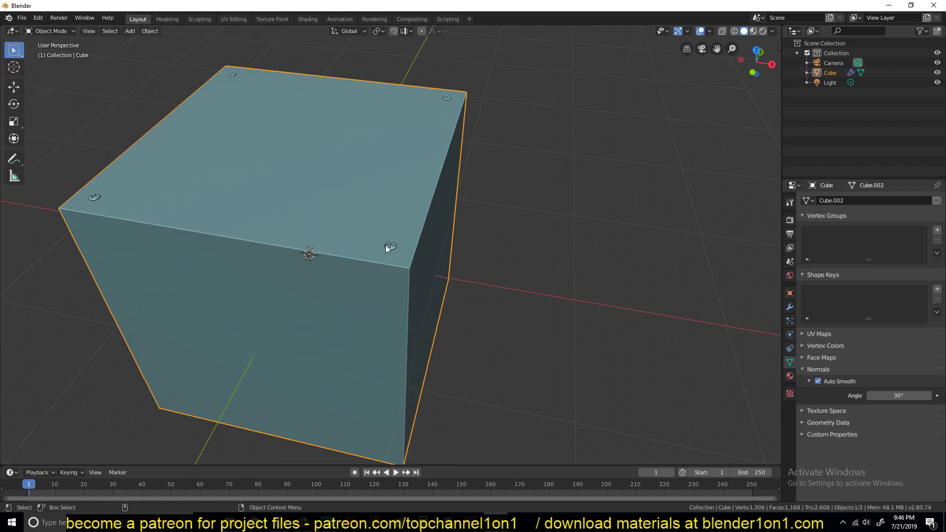
pyautogui.moveTo(319, 157); pyautogui.dragTo(323, 91, button='middle')
pyautogui.scroll(-5, 338, 210)
pyautogui.moveTo(326, 246); pyautogui.dragTo(321, 302, button='middle')
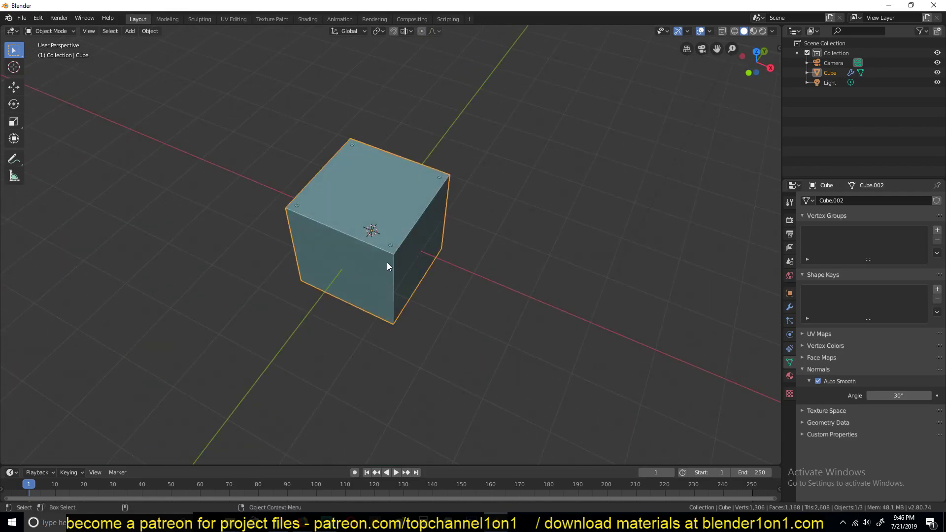
# Step: Select all vertices of the rivet dome on the cube's top face, including hidden ones, using x-ray and Circle Select
pyautogui.press('Tab')
pyautogui.scroll(5, 387, 246)
pyautogui.scroll(2, 386, 216)
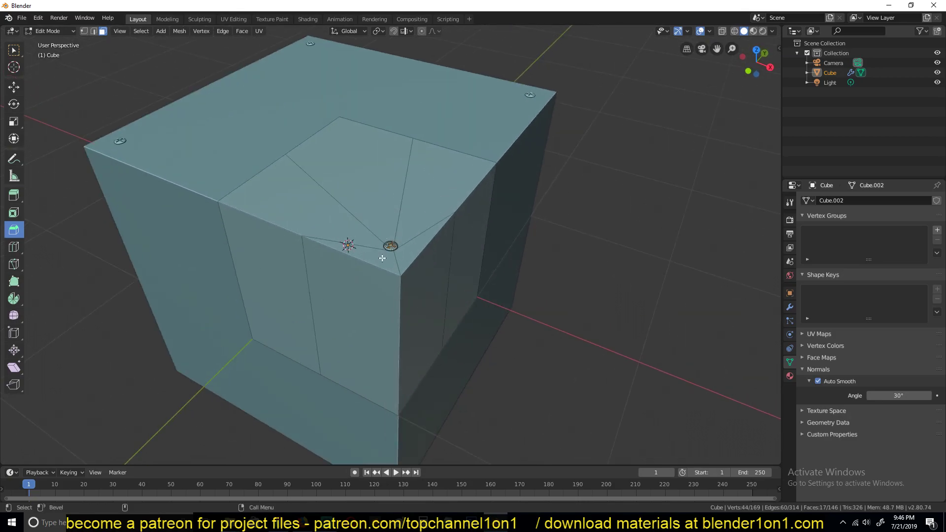
pyautogui.press('1')
pyautogui.press('KP_7')
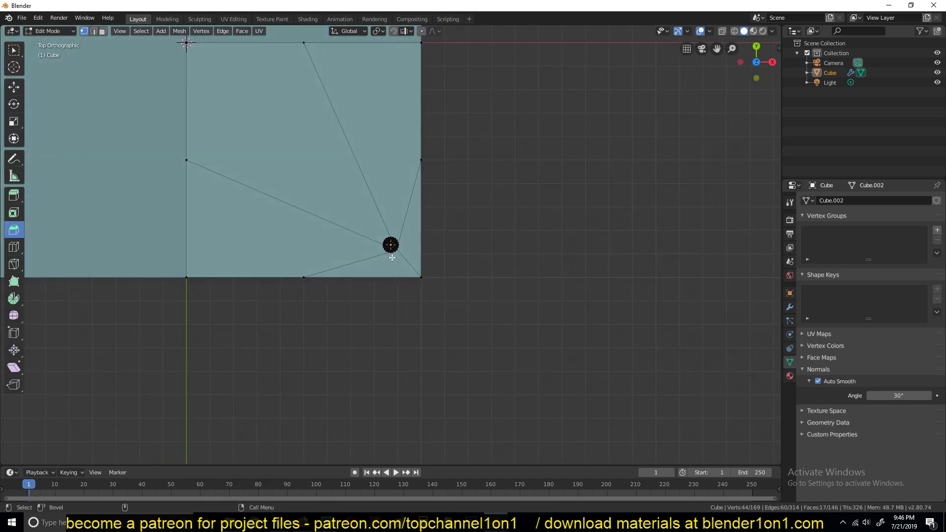
pyautogui.scroll(4, 389, 247)
pyautogui.hotkey('alt', 'z')
pyautogui.hotkey('alt', 'a')
pyautogui.scroll(-6, 389, 253)
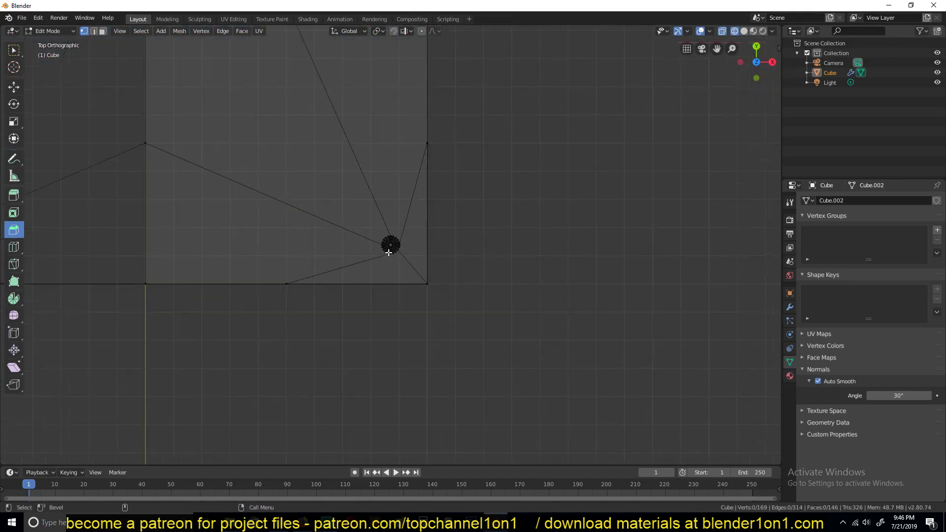
pyautogui.scroll(7, 389, 252)
pyautogui.press('x')
pyautogui.press('c')
pyautogui.scroll(-5, 394, 241)
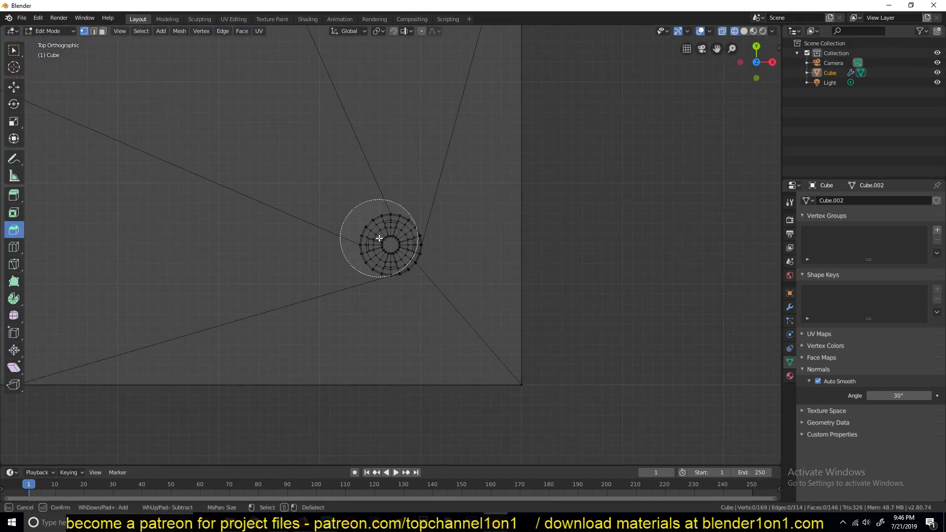
pyautogui.click(390, 244)
pyautogui.rightClick(390, 244)
pyautogui.scroll(-6, 422, 264)
# Step: Duplicate the rivet about -0.063 m in X and -0.367 m in Z, and rotate the copy 90° about global X
pyautogui.press('KP_1')
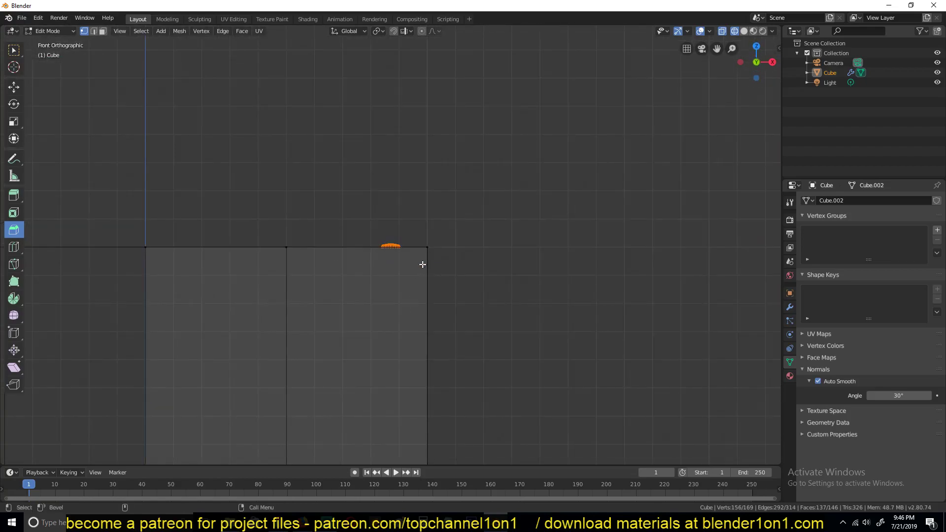
pyautogui.keyDown('shift'); pyautogui.moveTo(411, 260); pyautogui.dragTo(421, 199, button='middle'); pyautogui.keyUp('shift')
pyautogui.hotkey('shift', 'd')
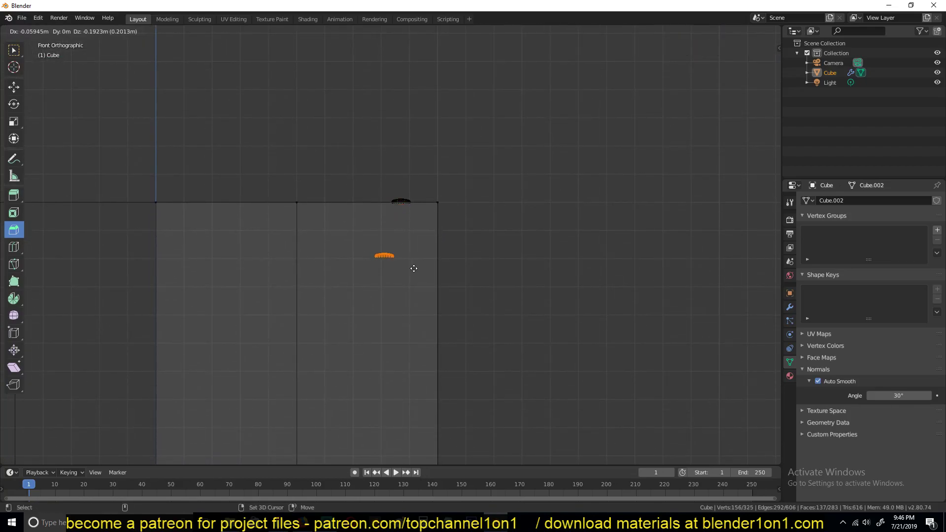
pyautogui.click(414, 303)
pyautogui.write('rx90')
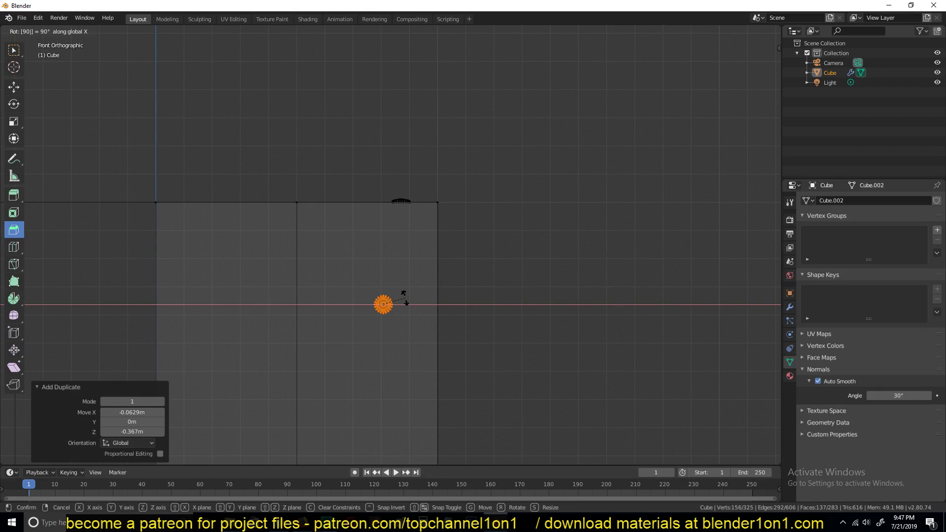
pyautogui.press('Return')
# Step: Move the rotated rivet copy about 0.143 m along -Y to the cube's -Y face
pyautogui.press('KP_3')
pyautogui.press('g')
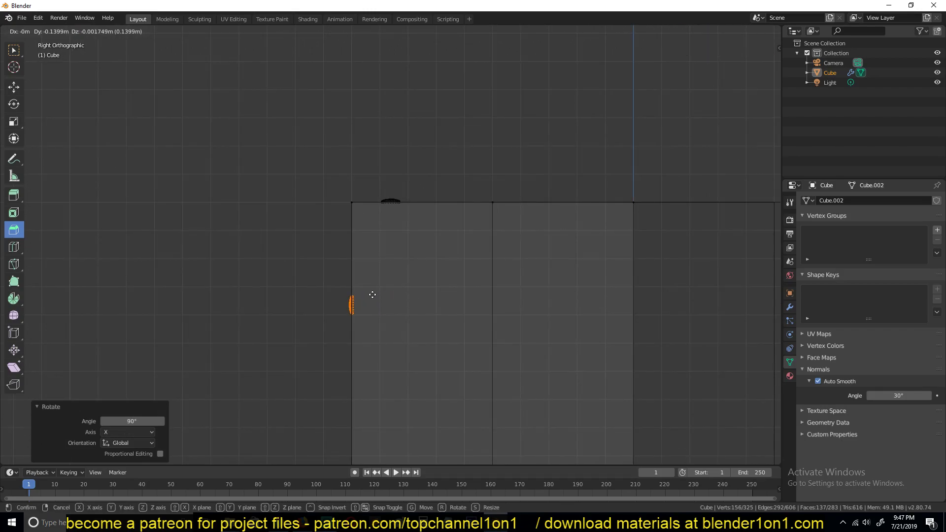
pyautogui.click(372, 295)
# Step: Nudge the rivet copy along +Y by about 0.00018 m and 0.00005 m until its base sits flush with the face
pyautogui.scroll(6, 304, 291)
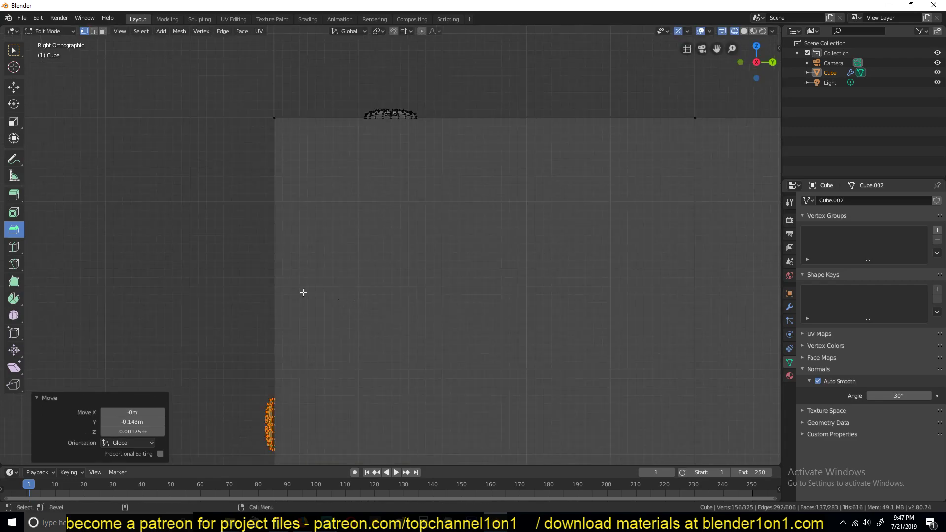
pyautogui.keyDown('shift'); pyautogui.moveTo(293, 422); pyautogui.dragTo(402, 260, button='middle'); pyautogui.keyUp('shift')
pyautogui.scroll(2, 401, 259)
pyautogui.scroll(10, 389, 254)
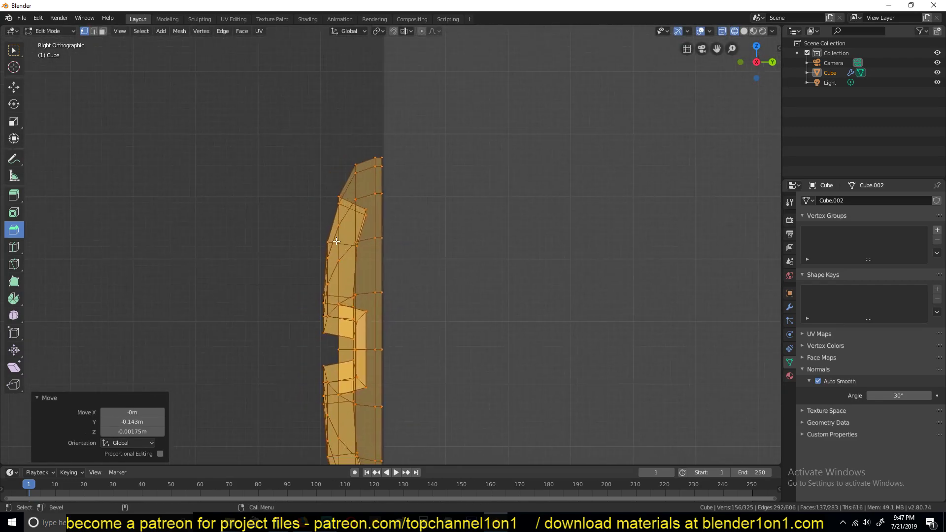
pyautogui.press('g')
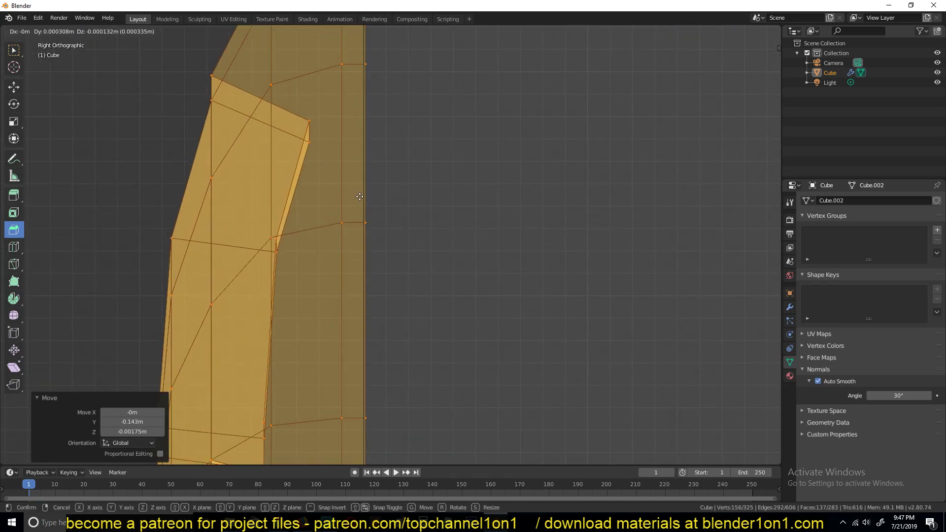
pyautogui.click(353, 196)
pyautogui.scroll(8, 357, 230)
pyautogui.scroll(2, 310, 235)
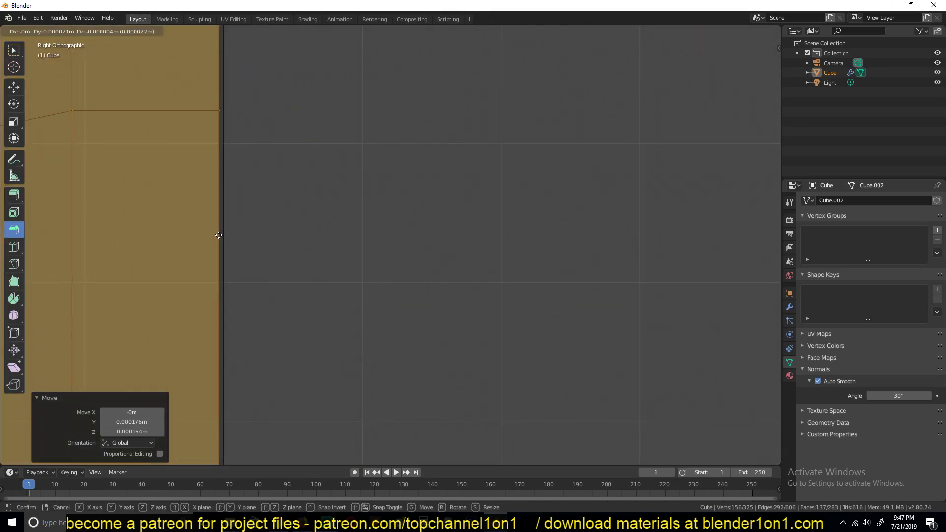
pyautogui.press('g')
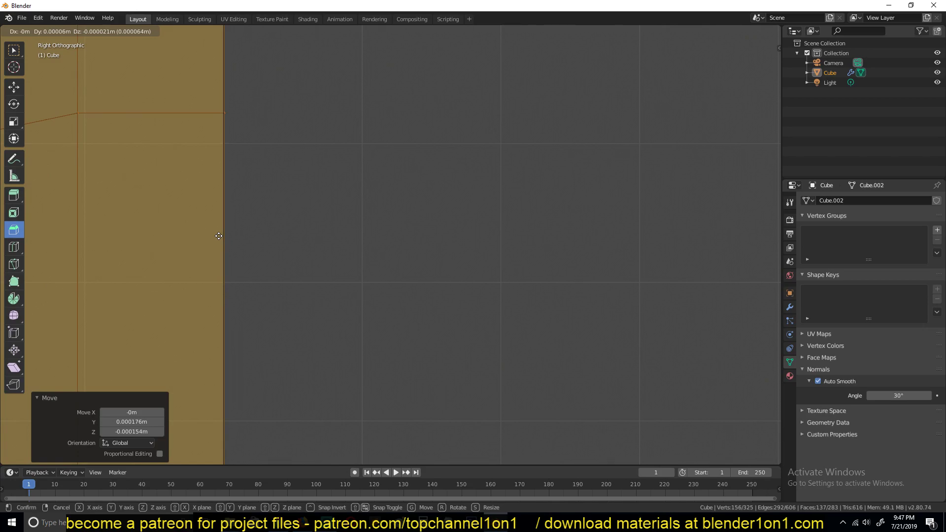
pyautogui.click(218, 236)
pyautogui.scroll(-8, 234, 219)
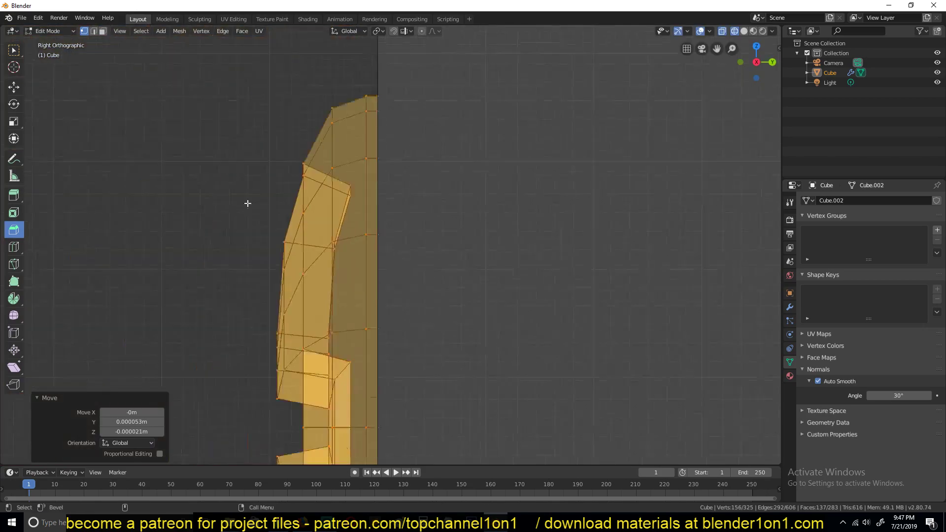
# Step: Examine the copied rivet on the cube's side face in solid shading from several angles
pyautogui.press('Tab')
pyautogui.scroll(-3, 306, 226)
pyautogui.moveTo(321, 229); pyautogui.dragTo(384, 235, button='middle')
pyautogui.press('z')
pyautogui.click(510, 216)
pyautogui.scroll(-6, 513, 198)
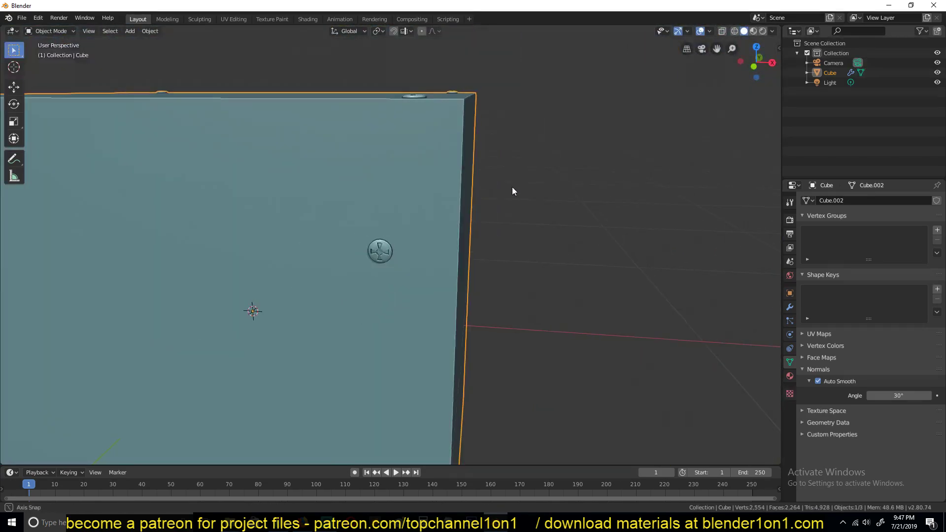
pyautogui.moveTo(512, 187); pyautogui.dragTo(485, 142, button='middle')
pyautogui.scroll(4, 485, 142)
# Step: Merge the side rivet into the cube mesh with Intersect (Boolean) set to Union
pyautogui.press('Tab')
pyautogui.scroll(-6, 474, 148)
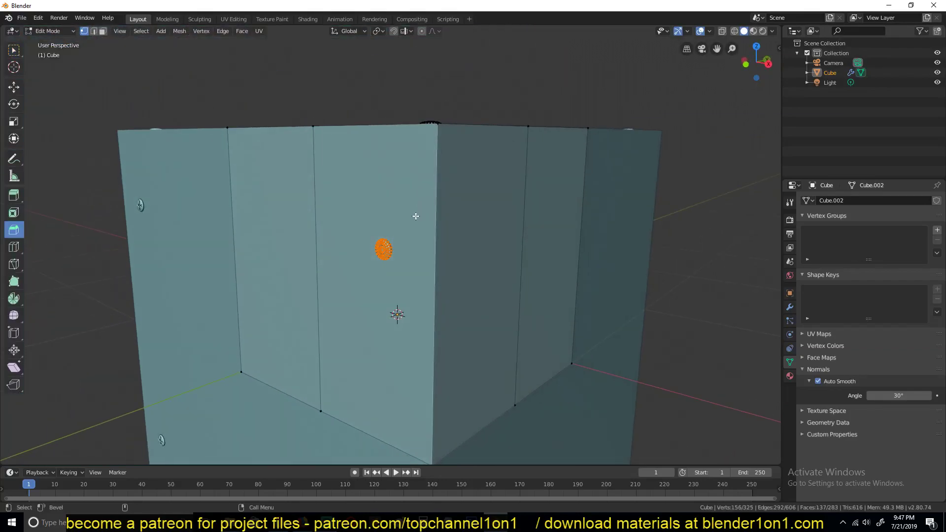
pyautogui.moveTo(414, 214); pyautogui.dragTo(412, 237, button='middle')
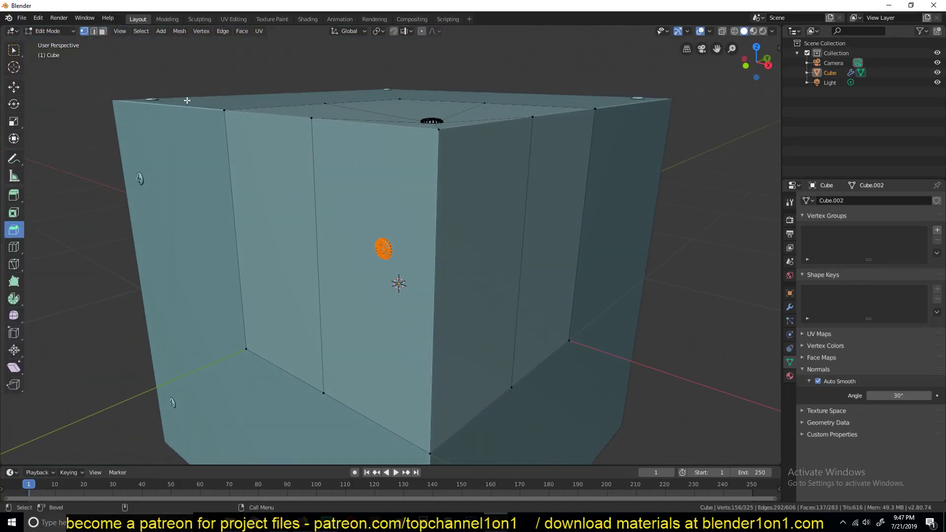
pyautogui.click(244, 33)
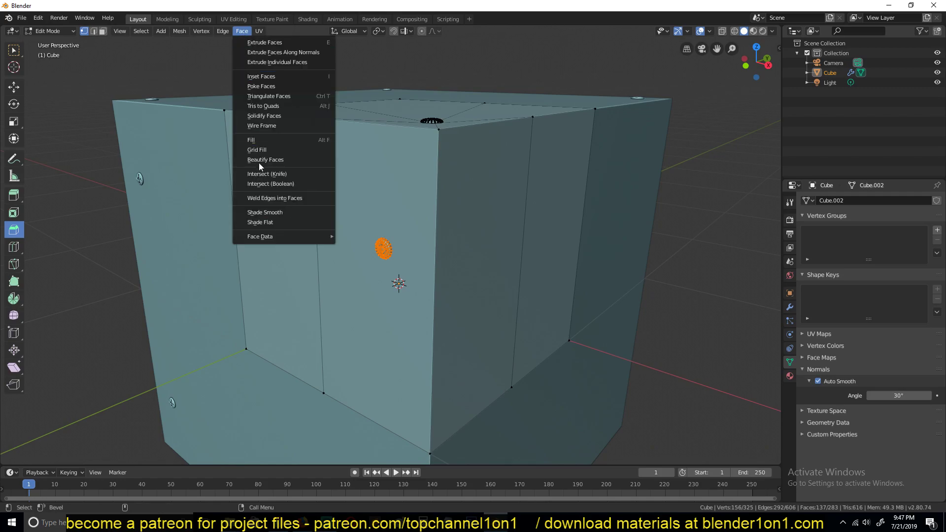
pyautogui.click(303, 185)
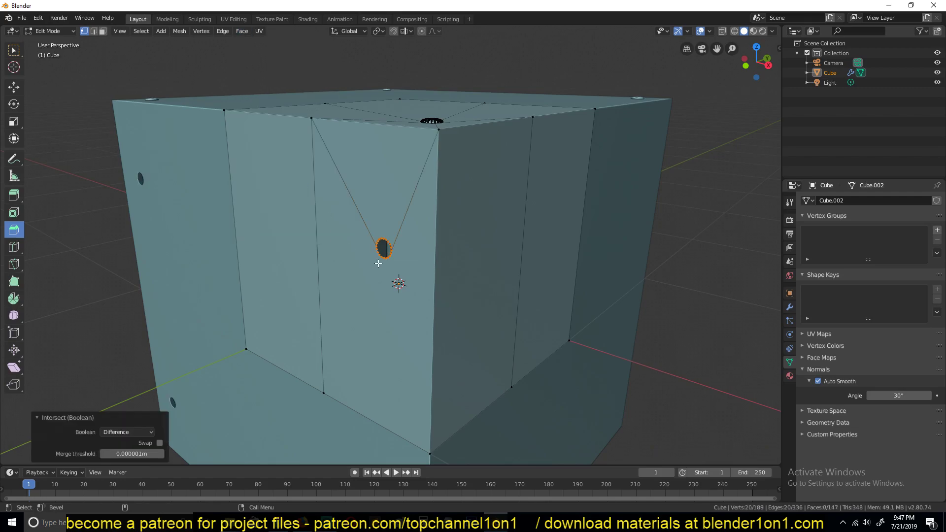
pyautogui.scroll(3, 379, 261)
pyautogui.click(127, 432)
pyautogui.click(127, 453)
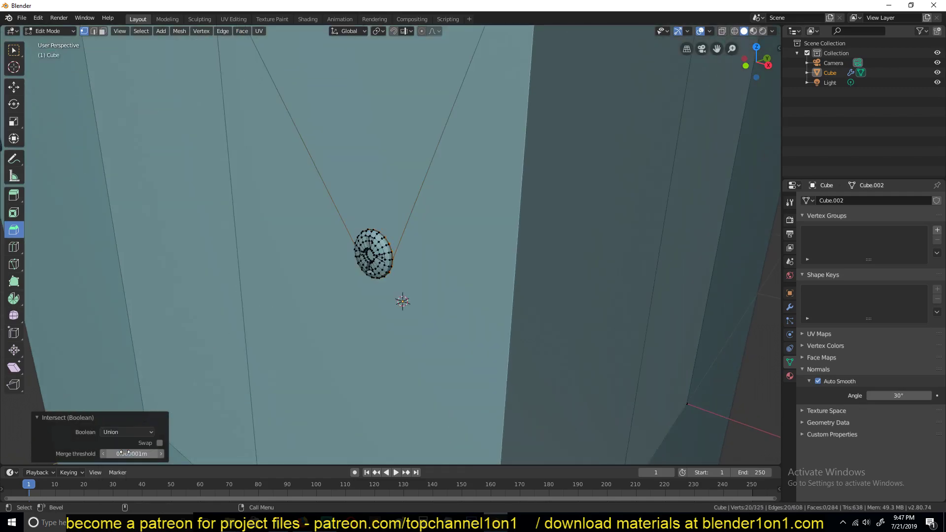
# Step: Examine the merged side rivet and its surrounding topology, comparing the edit cage with the shaded object
pyautogui.press('Tab')
pyautogui.scroll(4, 381, 274)
pyautogui.moveTo(384, 272); pyautogui.dragTo(392, 262, button='middle')
pyautogui.press('Tab')
pyautogui.moveTo(393, 262); pyautogui.dragTo(431, 299, button='middle')
pyautogui.scroll(-6, 323, 287)
pyautogui.scroll(5, 323, 286)
pyautogui.press('Tab')
pyautogui.scroll(-7, 324, 286)
pyautogui.press('Tab')
pyautogui.scroll(-5, 431, 299)
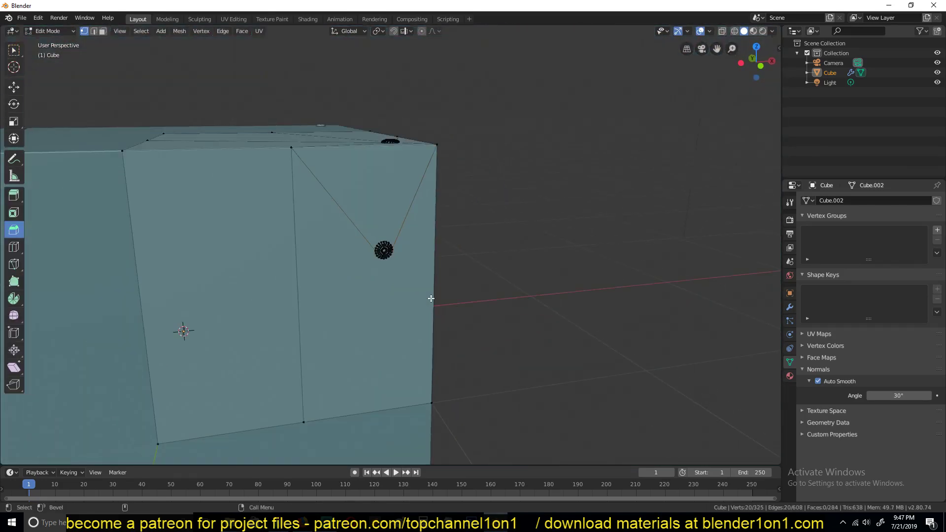
pyautogui.press('Tab')
pyautogui.scroll(6, 431, 298)
pyautogui.press('Tab')
pyautogui.press('Tab')
pyautogui.scroll(-6, 373, 279)
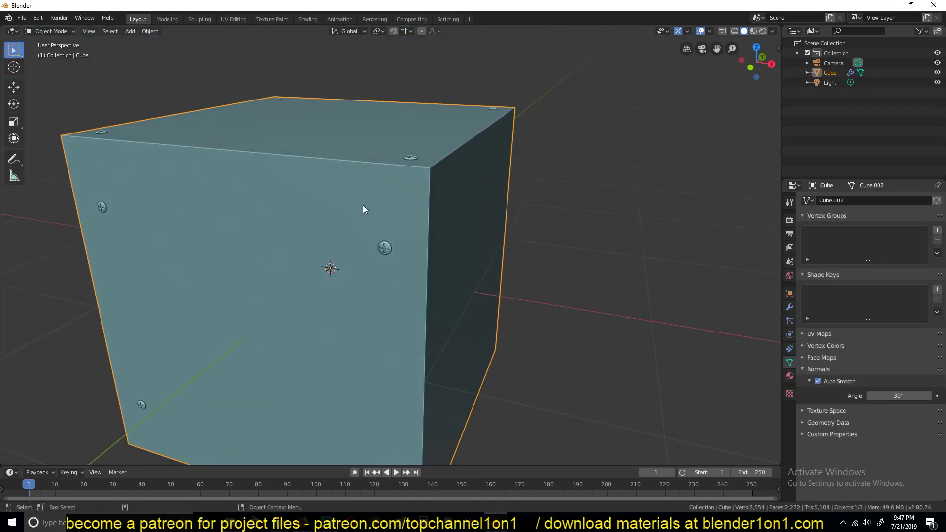
# Step: Add a Subdivision Surface modifier at level 2 to the cube and check the rivets and corners
pyautogui.click(790, 307)
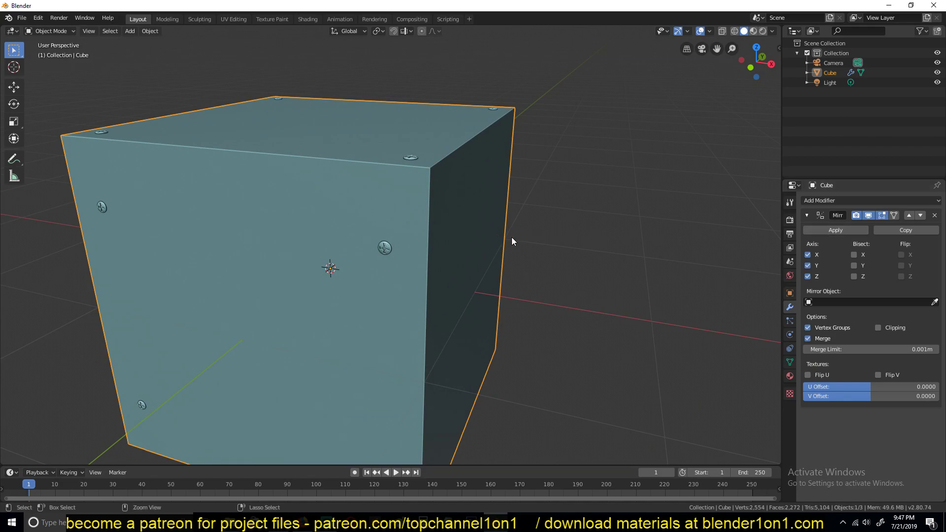
pyautogui.hotkey('ctrl', '2')
pyautogui.scroll(-3, 479, 237)
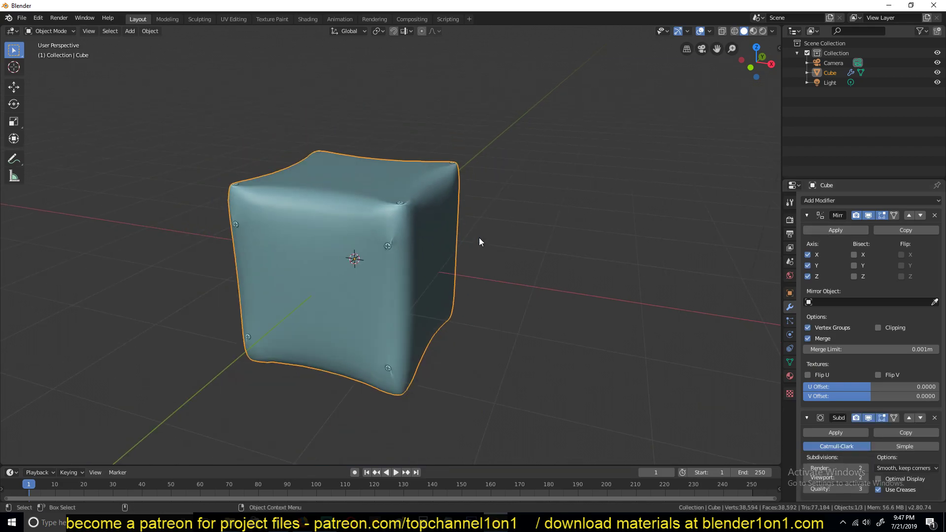
pyautogui.moveTo(479, 237); pyautogui.dragTo(499, 265, button='middle')
pyautogui.scroll(4, 427, 236)
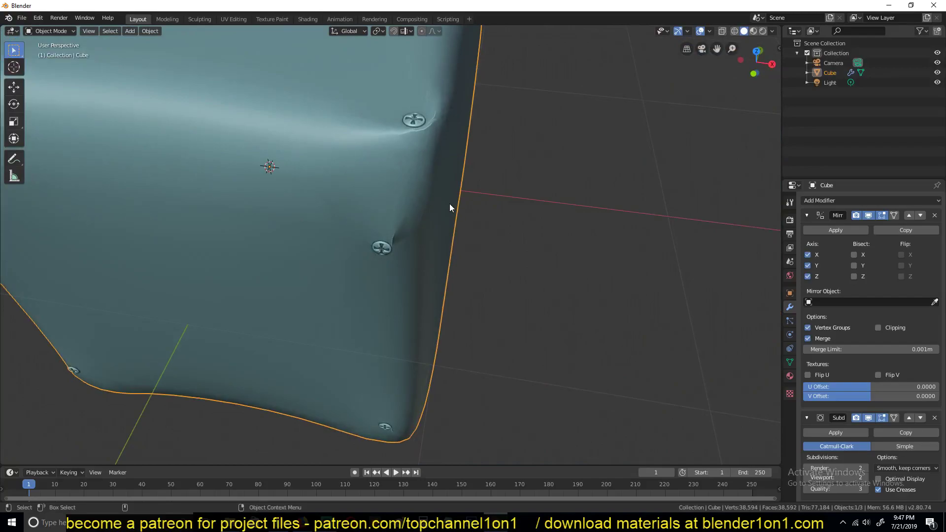
pyautogui.moveTo(449, 203); pyautogui.dragTo(396, 212, button='middle')
pyautogui.scroll(-3, 396, 212)
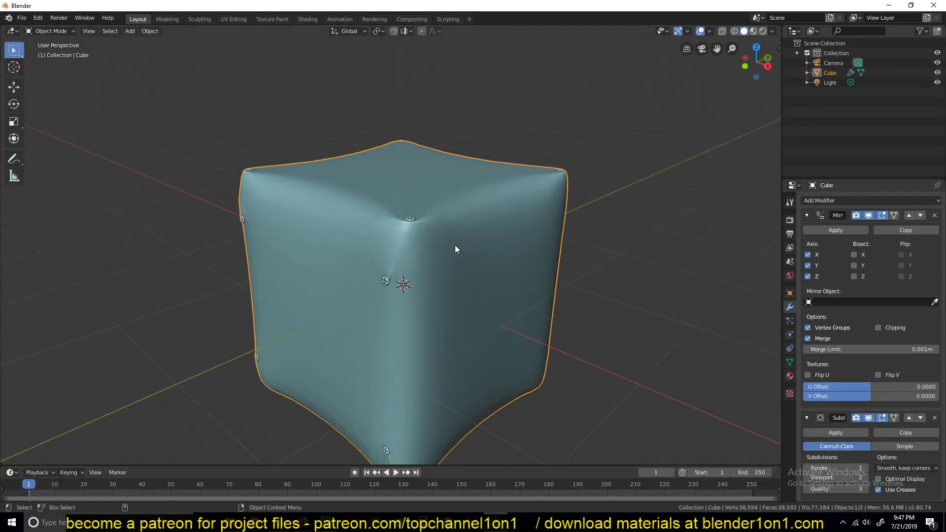
pyautogui.moveTo(454, 246); pyautogui.dragTo(510, 218, button='middle')
pyautogui.moveTo(379, 277); pyautogui.dragTo(435, 198, button='middle')
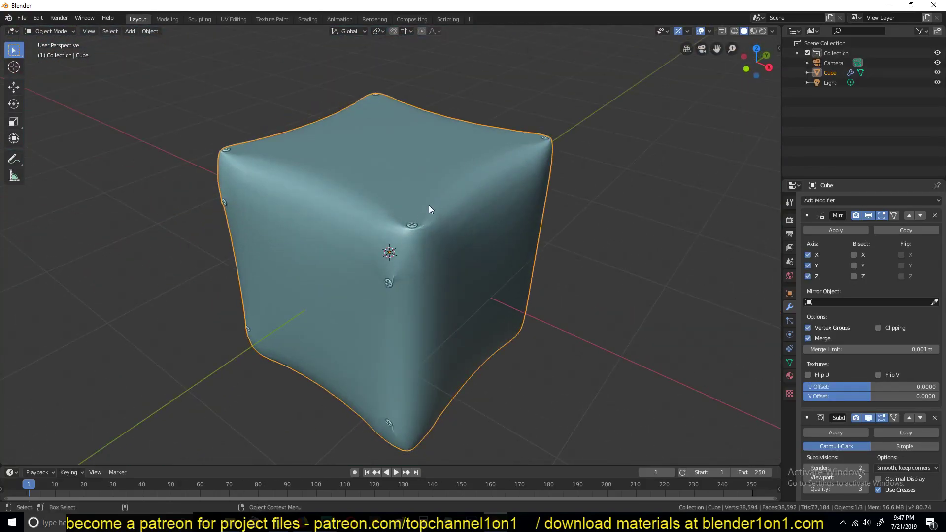
# Step: Select the octant's outer border edges: both top edge runs and the vertical corner edge
pyautogui.press('Tab')
pyautogui.press('2')
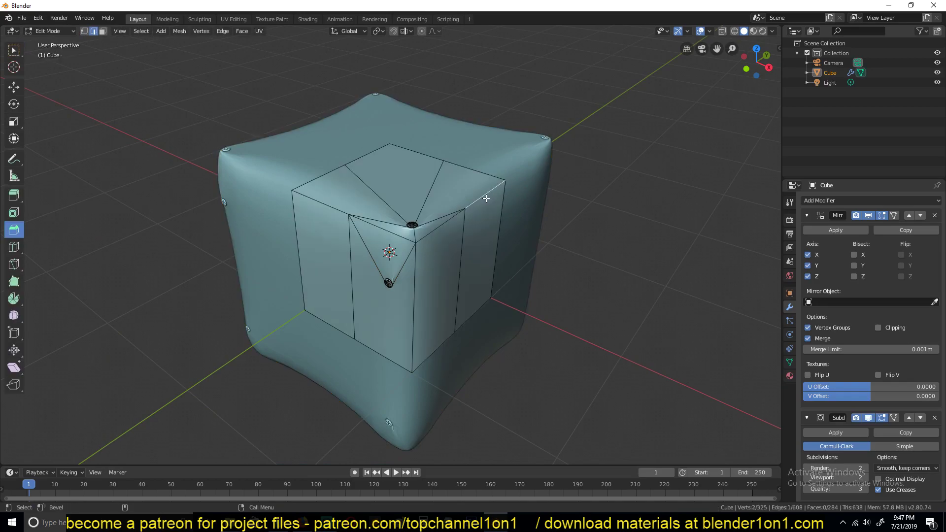
pyautogui.keyDown('alt'); pyautogui.click(403, 231); pyautogui.keyUp('alt')
pyautogui.keyDown('alt'); pyautogui.keyDown('shift'); pyautogui.click(420, 269); pyautogui.keyUp('shift'); pyautogui.keyUp('alt')
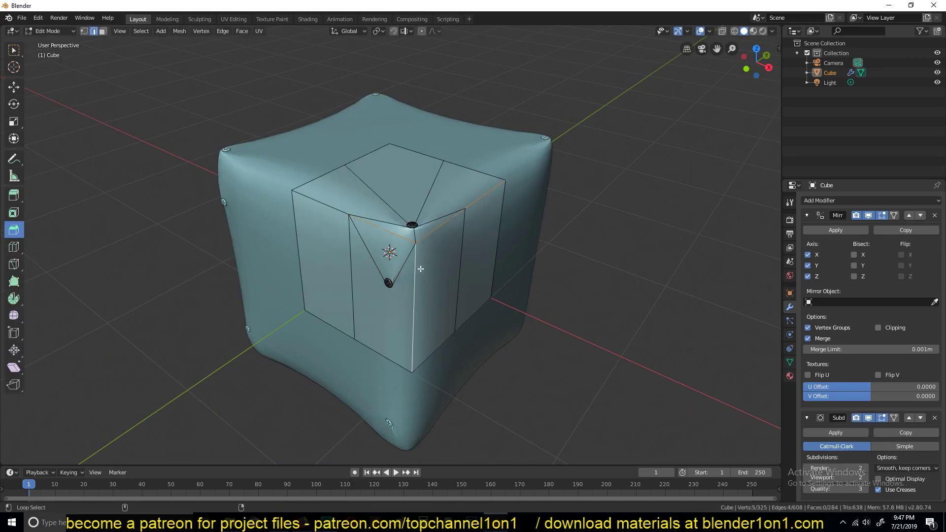
pyautogui.keyDown('alt'); pyautogui.keyDown('shift'); pyautogui.click(329, 211); pyautogui.keyUp('shift'); pyautogui.keyUp('alt')
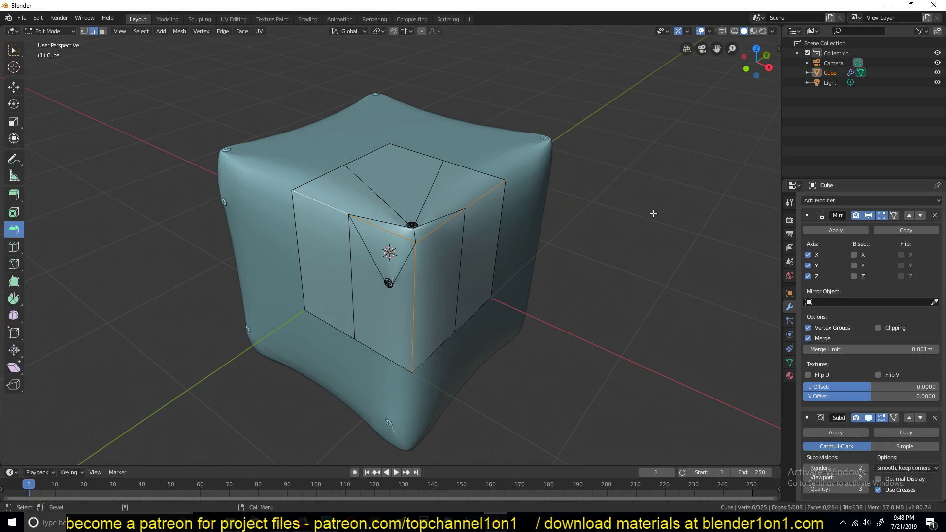
# Step: Collapse the Mirror modifier and try a four-segment bevel about 0.021 m wide on the selected outer edges
pyautogui.press('Tab')
pyautogui.click(806, 215)
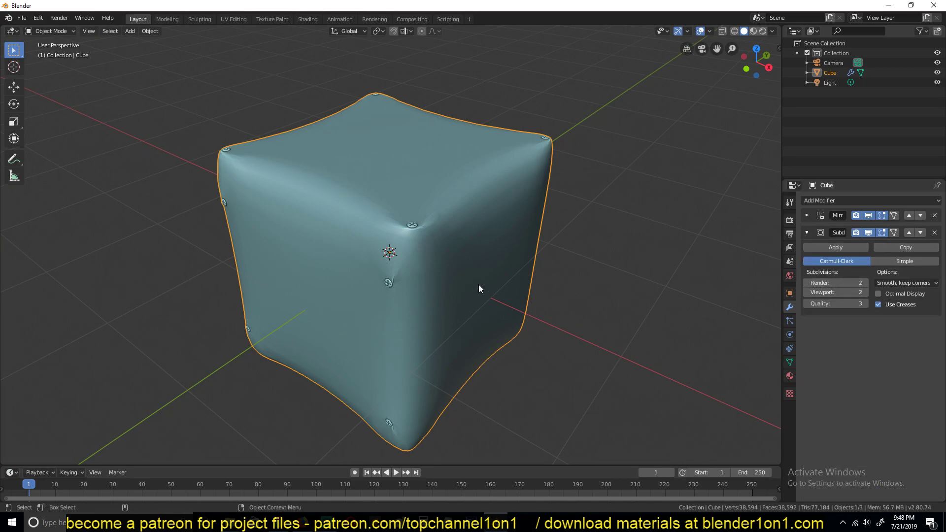
pyautogui.press('Tab')
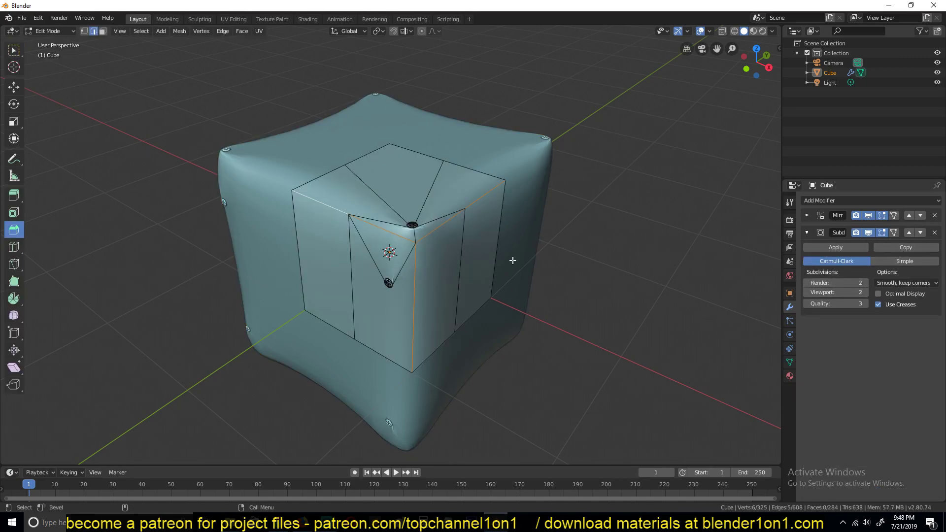
pyautogui.hotkey('ctrl', 'b')
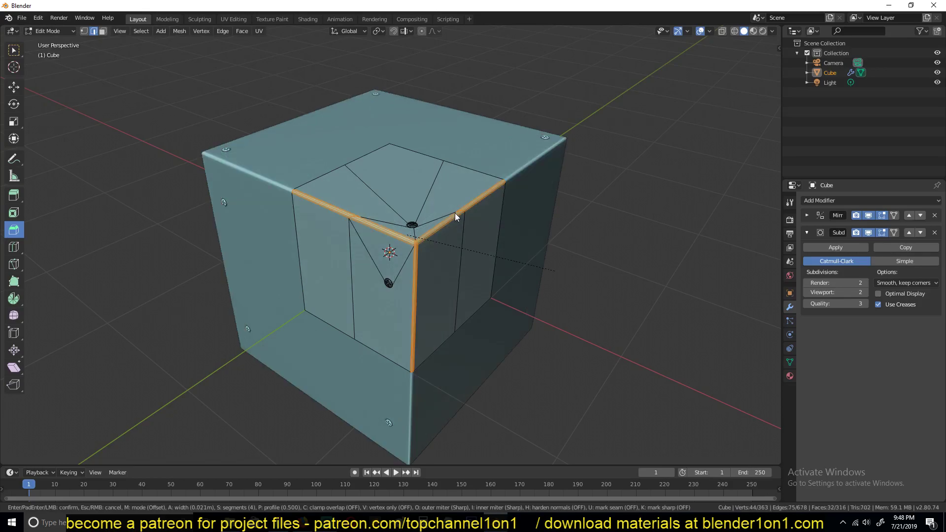
pyautogui.rightClick(454, 213)
pyautogui.press('Tab')
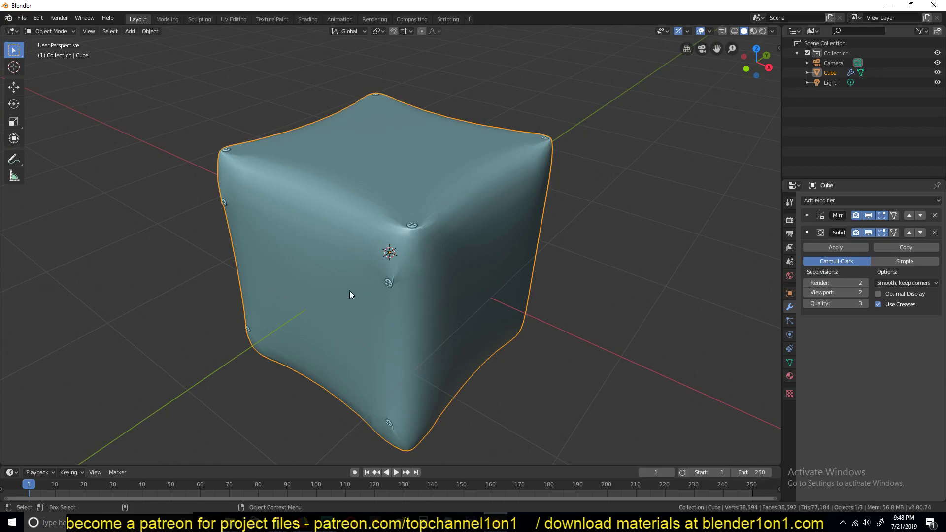
pyautogui.moveTo(350, 291); pyautogui.dragTo(451, 213, button='middle')
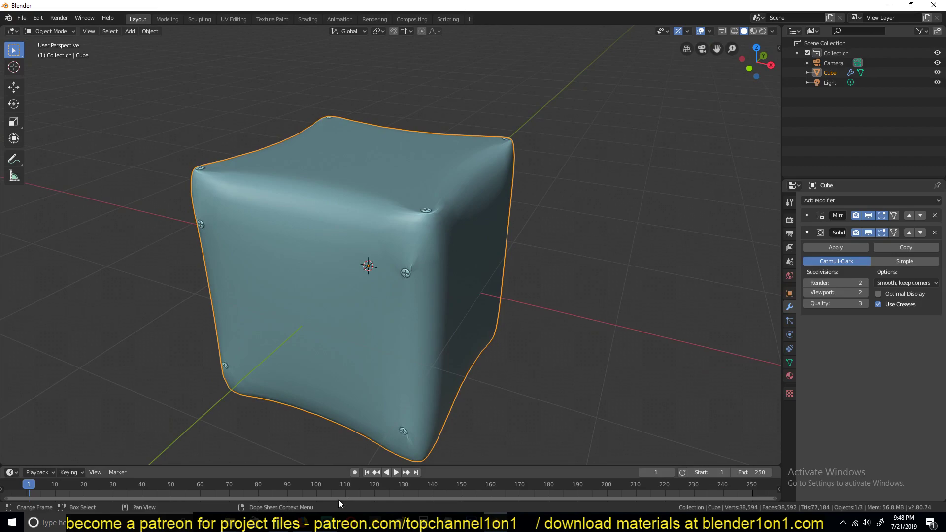
pyautogui.click(327, 521)
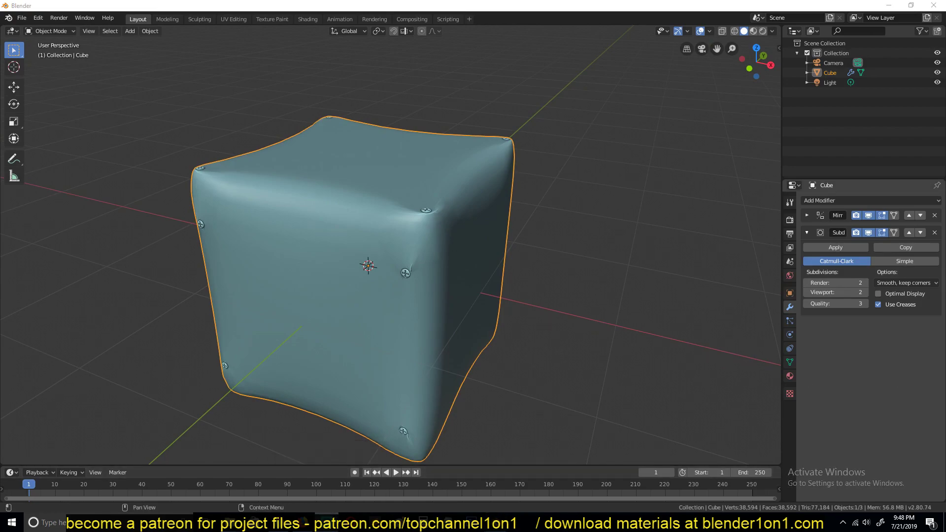